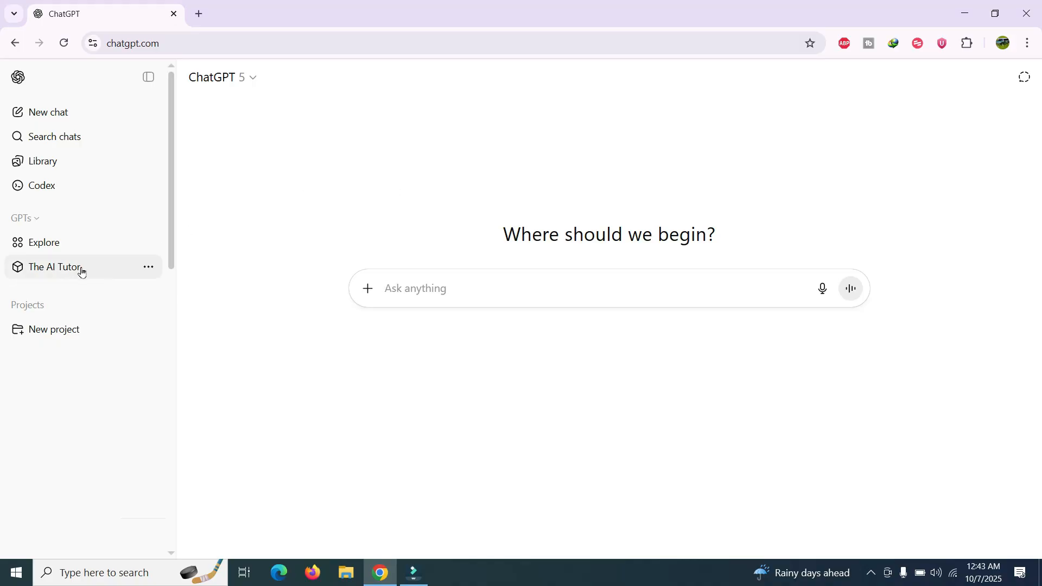
Open The AI Tutor GPT and start the conversation with the message "Hello".
left_click(53, 272)
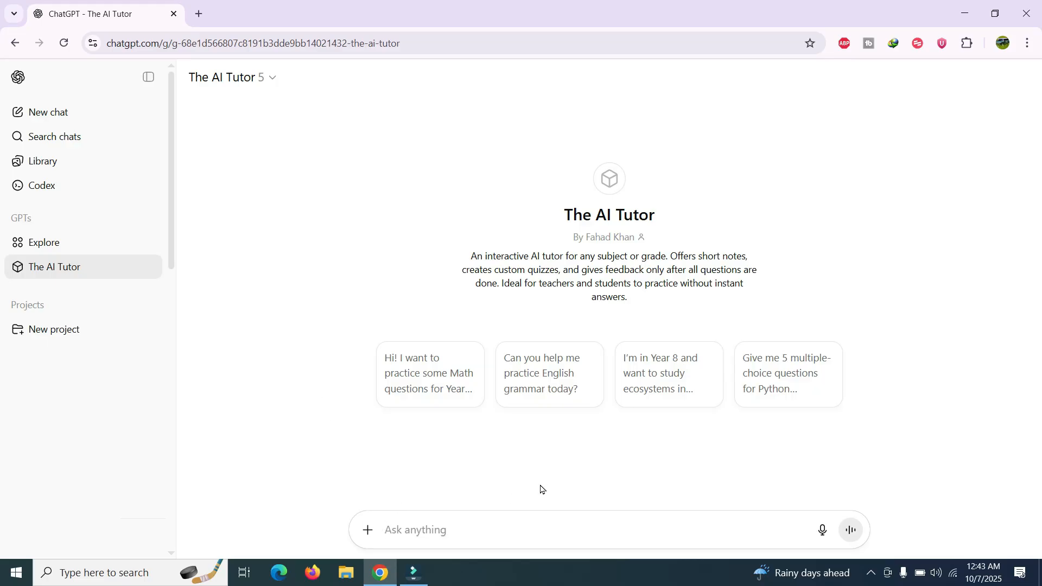
type("Hello")
key("Return")
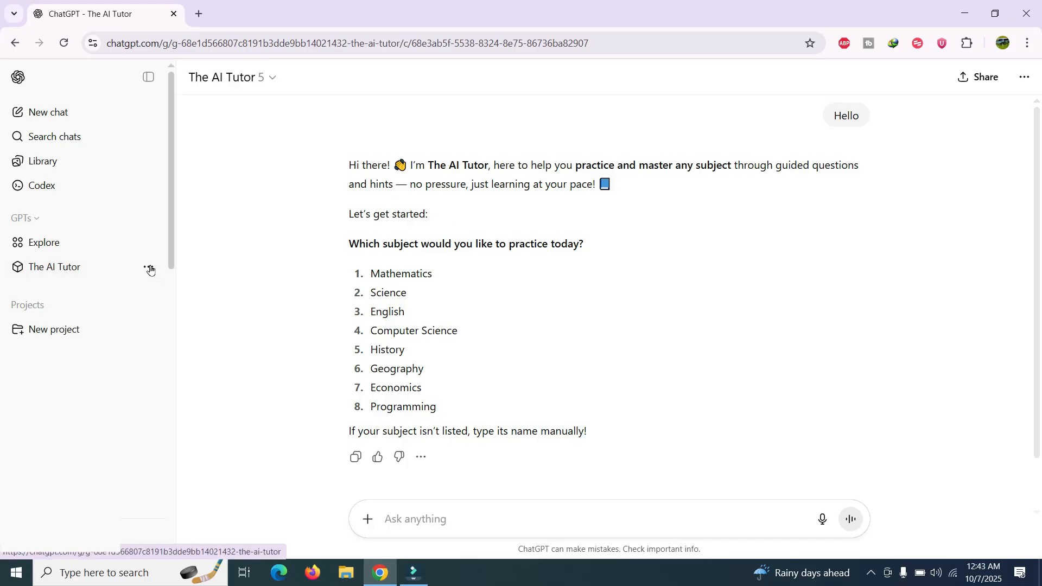
left_click(133, 272)
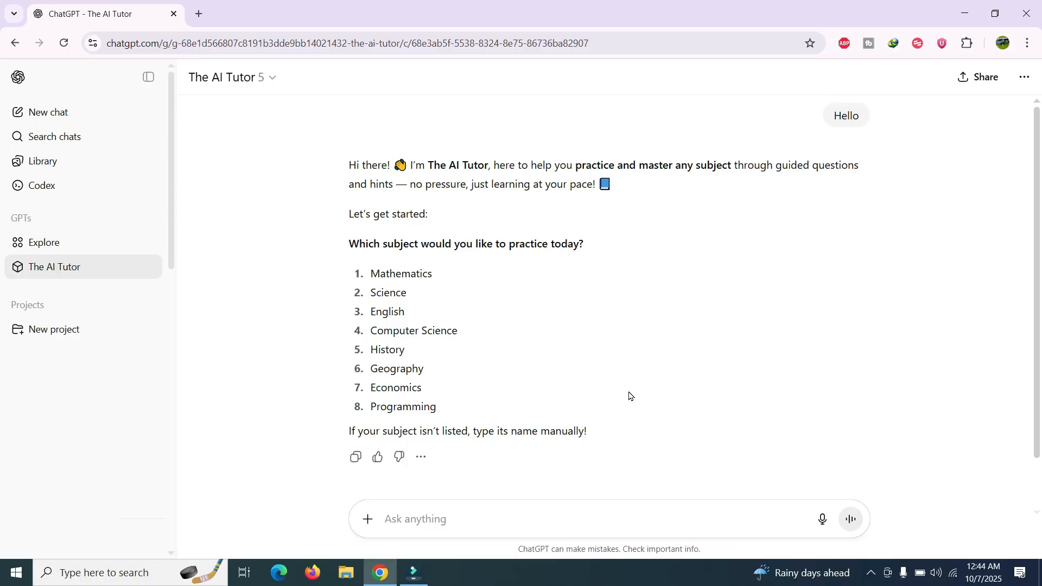
Reply "Economics" as the subject to practice, and answer the topic question with "B" for Macroeconomics.
type("Econ")
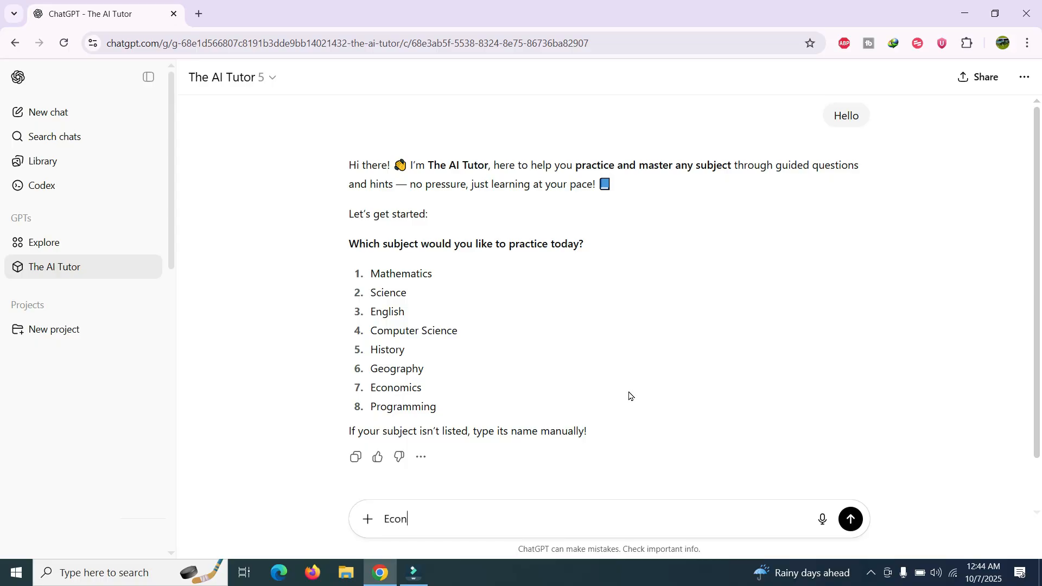
type("omics")
key("Return")
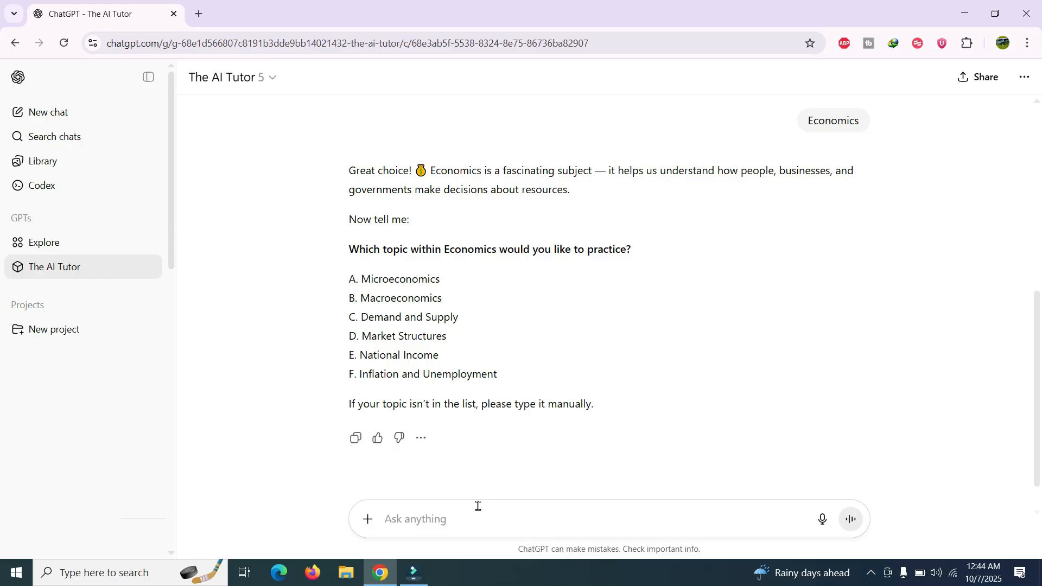
type("B")
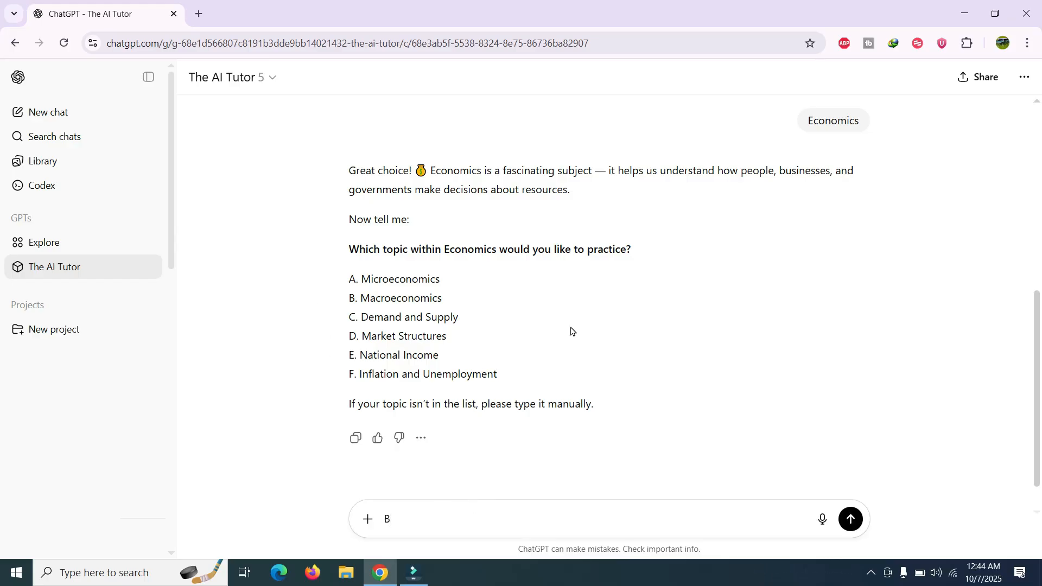
left_click(856, 525)
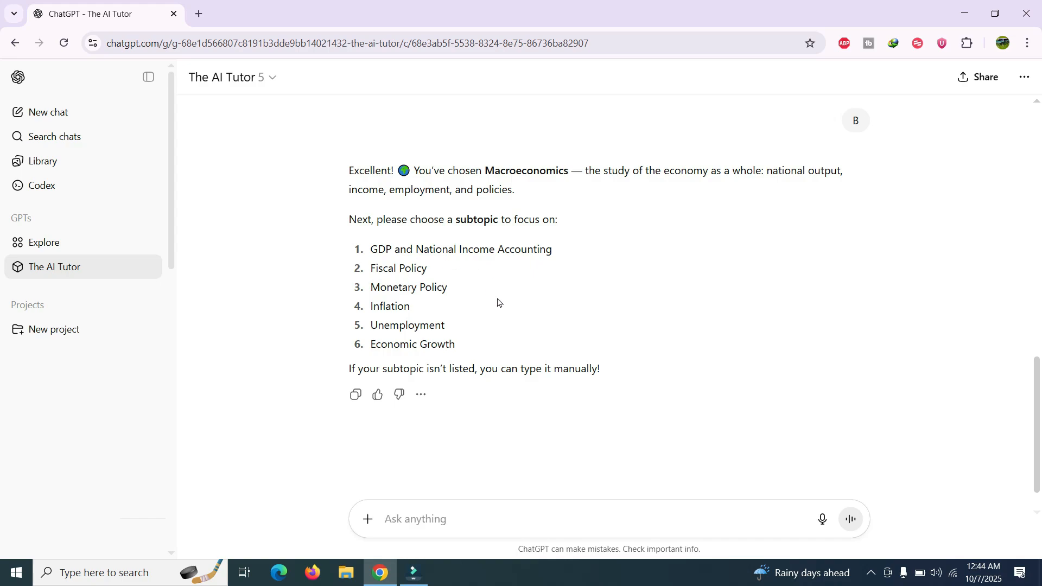
Send "Inflation" as the macroeconomics subtopic to focus on.
scroll(495, 301, "up", 3)
scroll(502, 307, "down", 3)
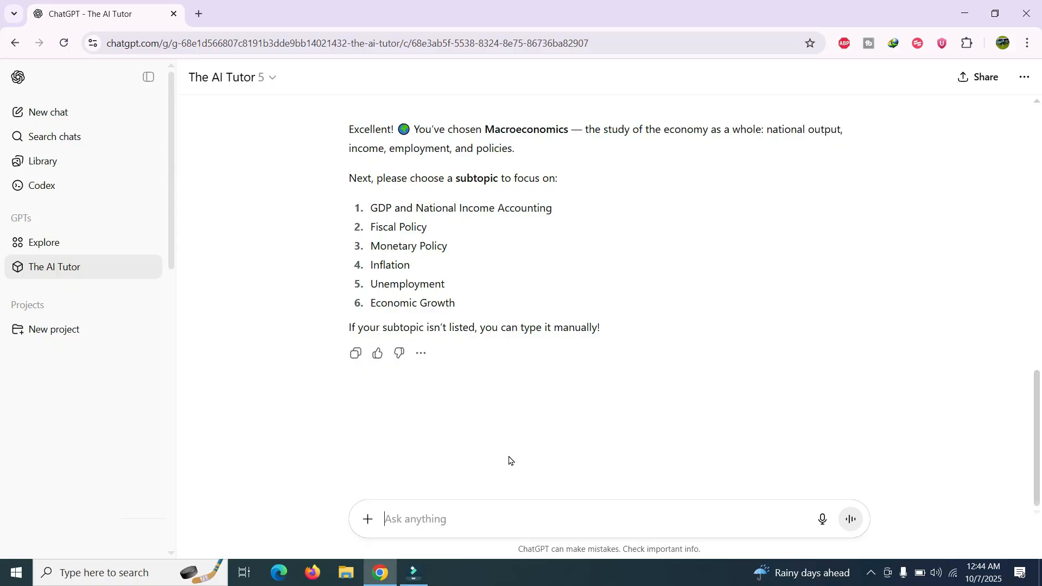
type("$")
key("BackSpace")
type("4")
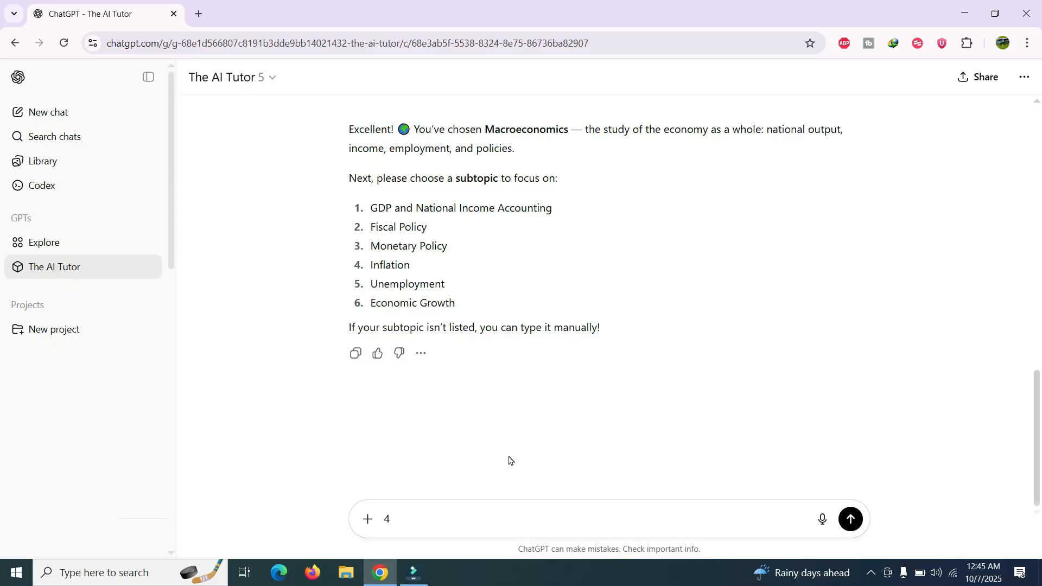
key("BackSpace")
type("Inflation")
key("Return")
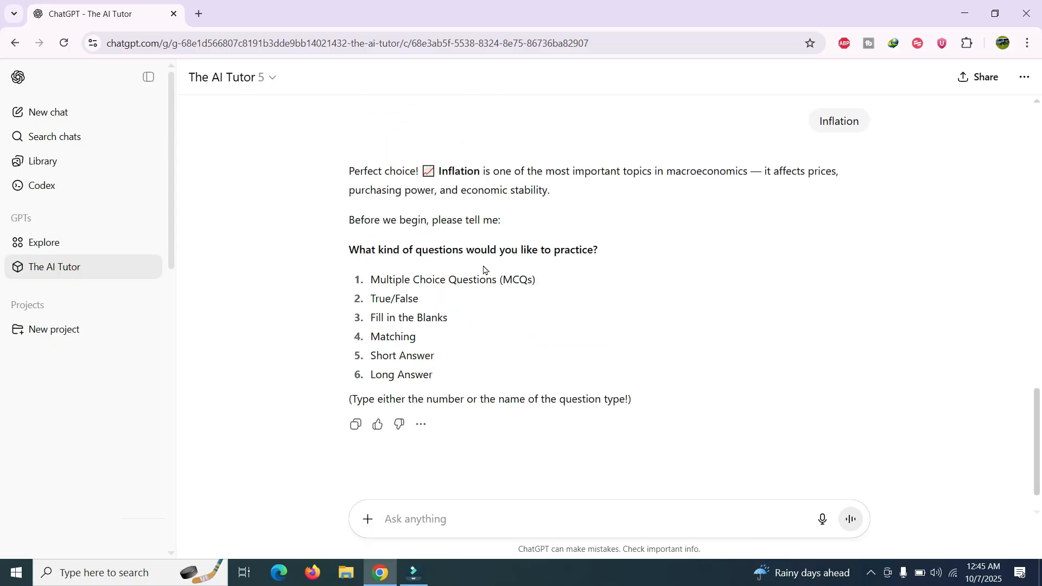
Reply "2" to the tutor to practice True/False questions.
scroll(561, 298, "up", 20)
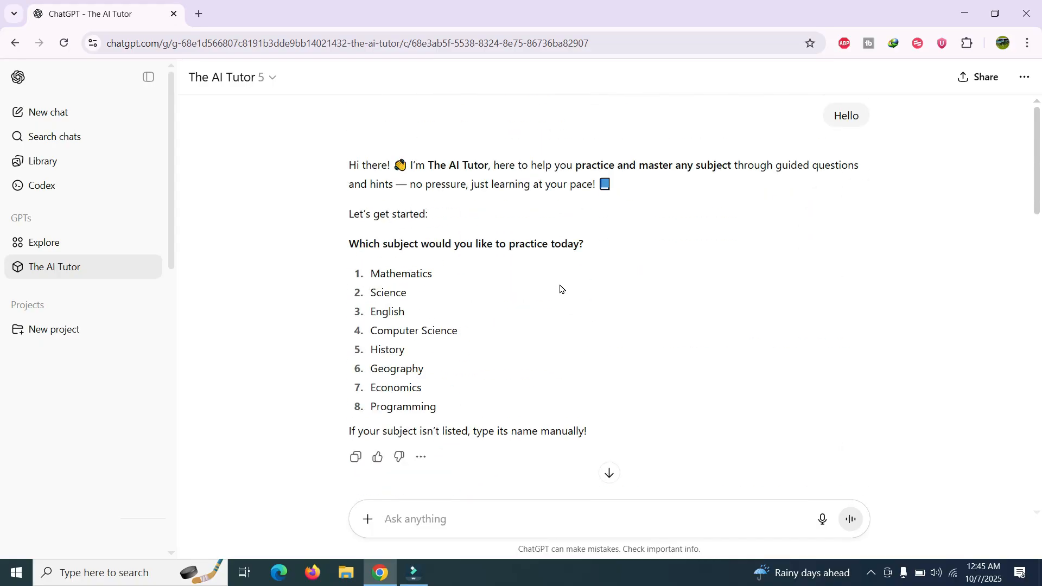
scroll(557, 274, "down", 20)
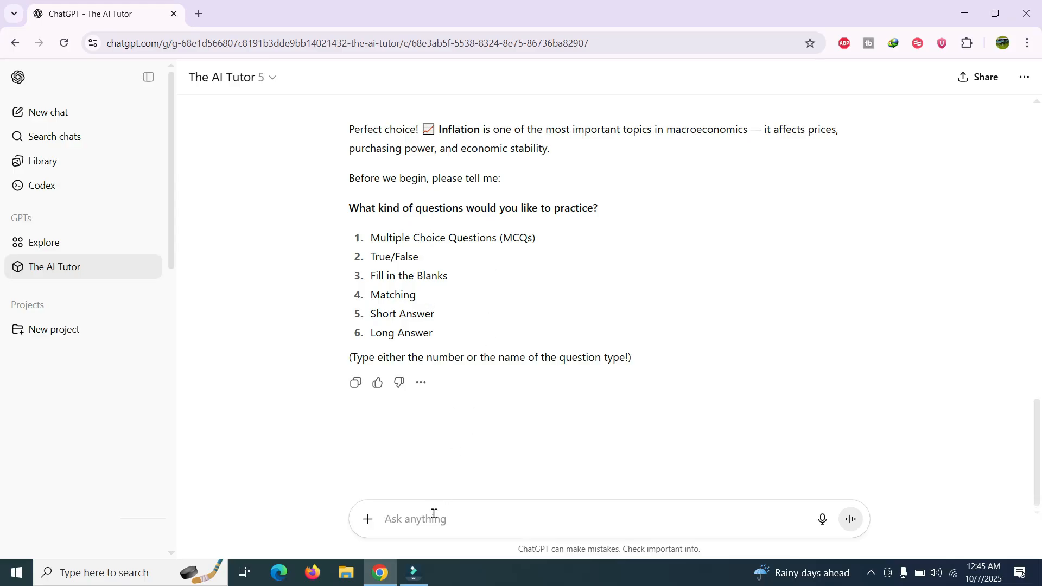
type("2")
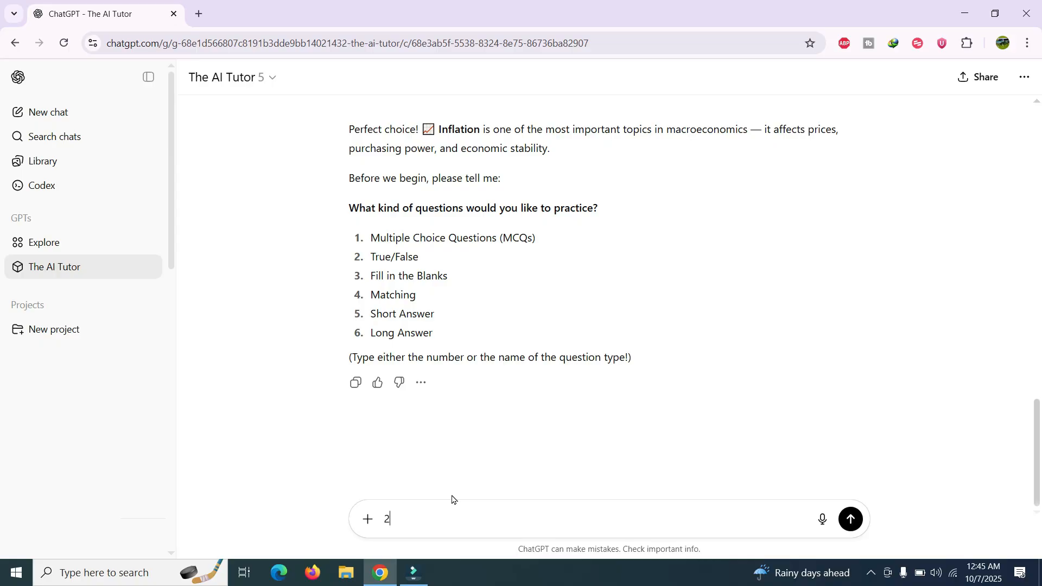
key("Return")
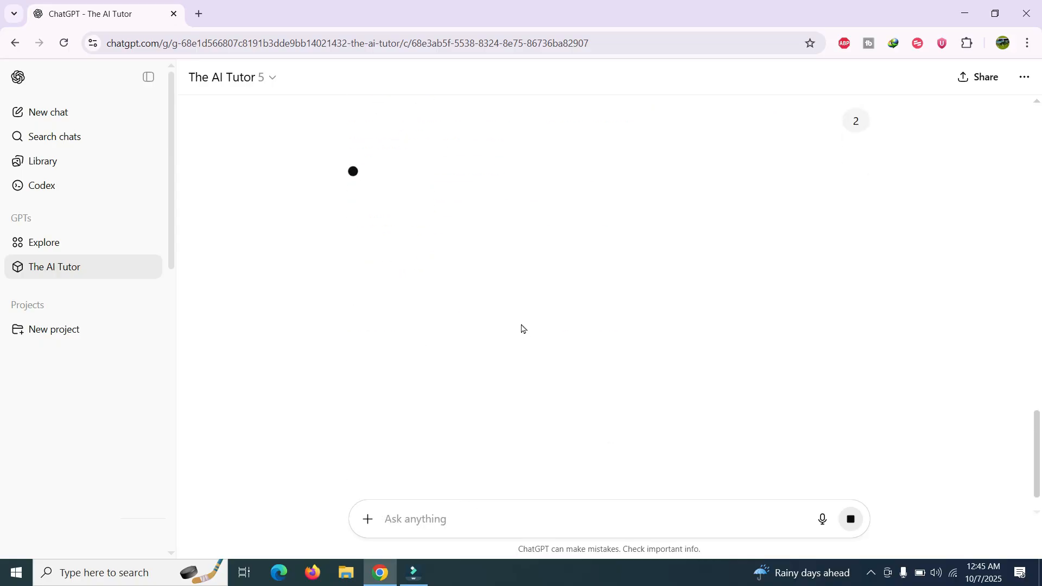
Send "5" as the number of practice questions.
scroll(478, 284, "up", 5)
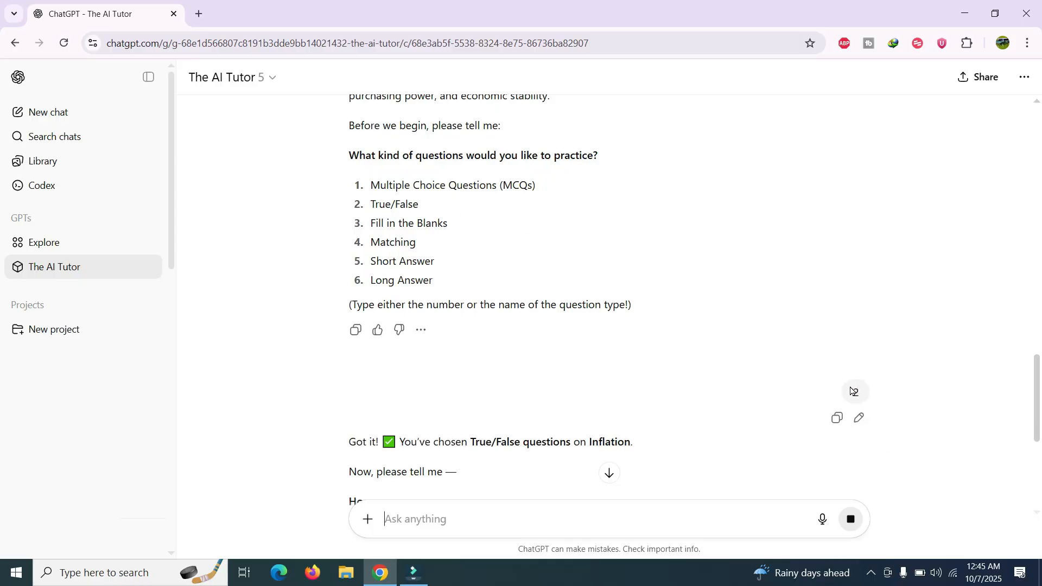
scroll(684, 295, "down", 5)
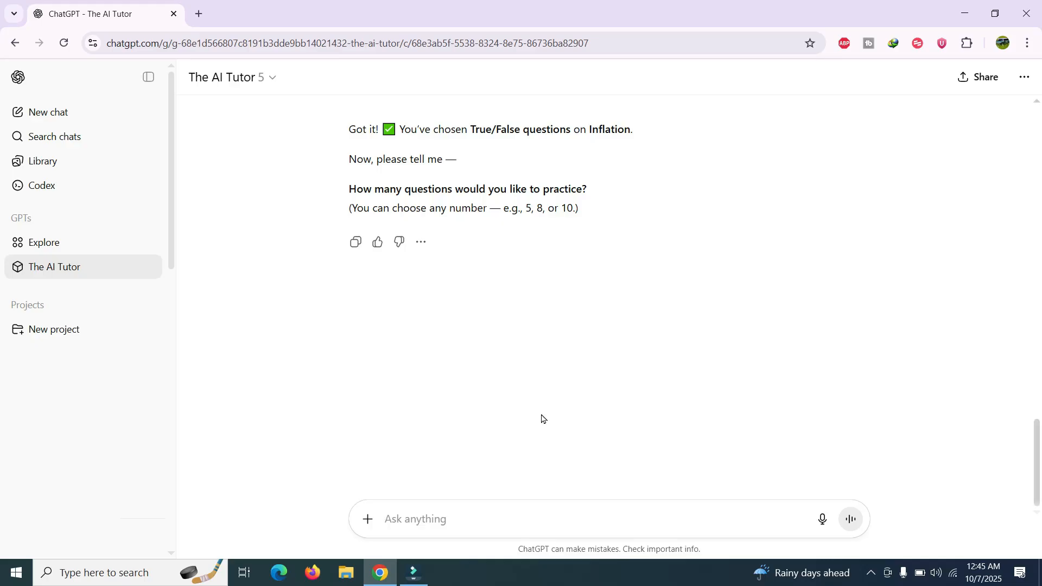
type("5")
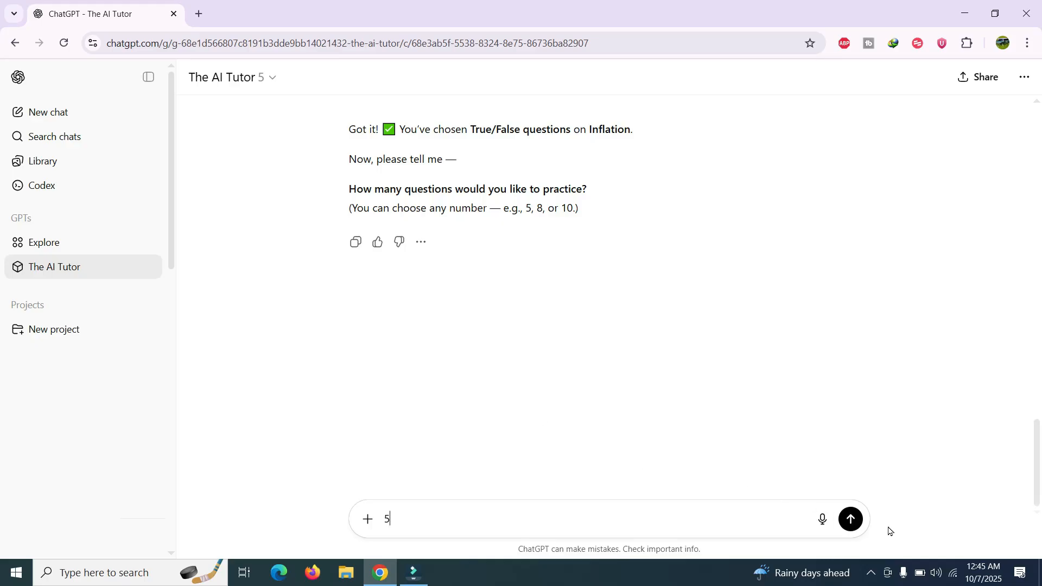
left_click(851, 520)
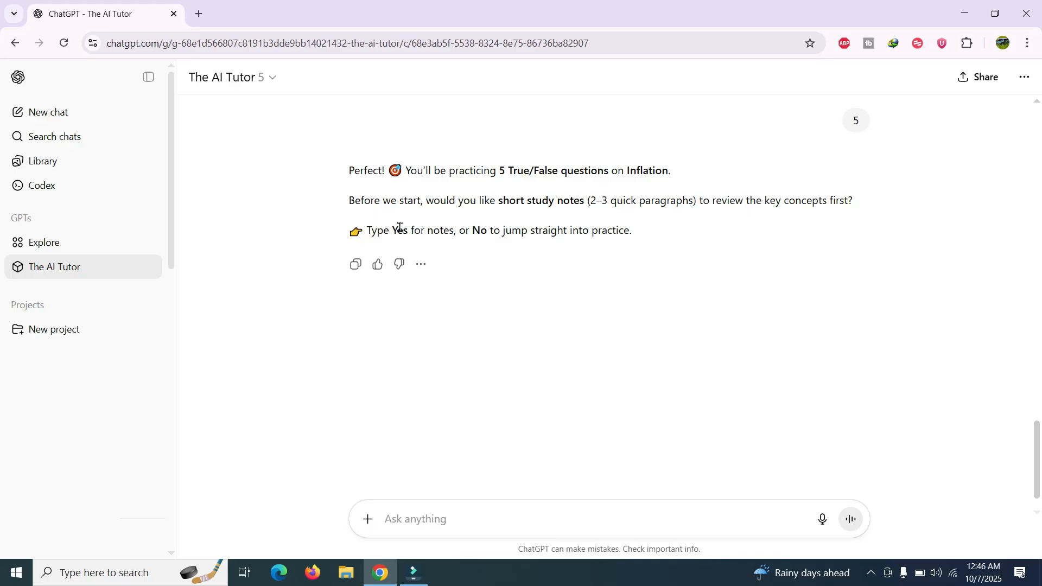
Reply "Yes" to request short study notes before the practice.
left_click(471, 513)
type("Yes")
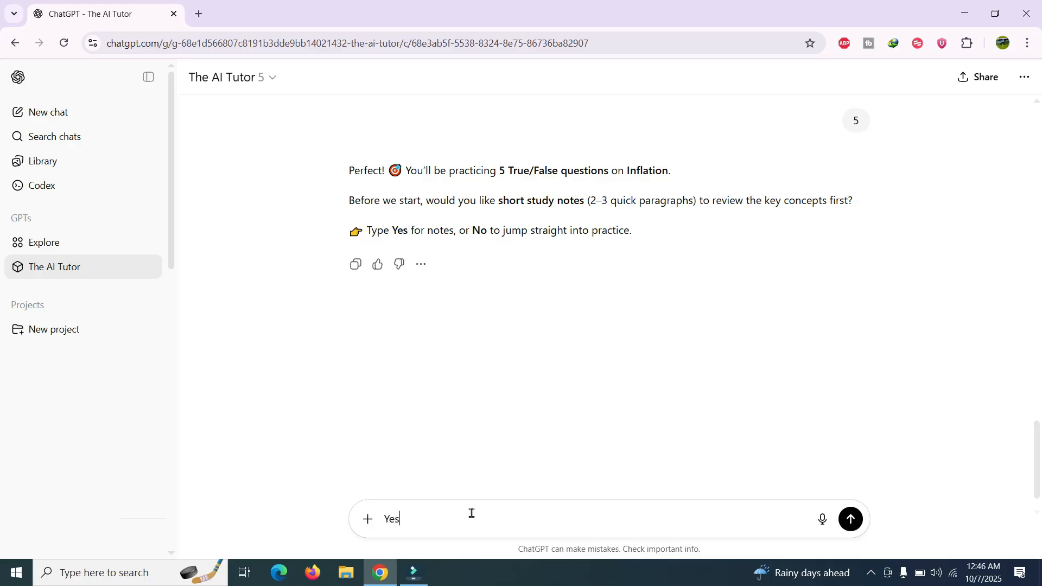
key("Return")
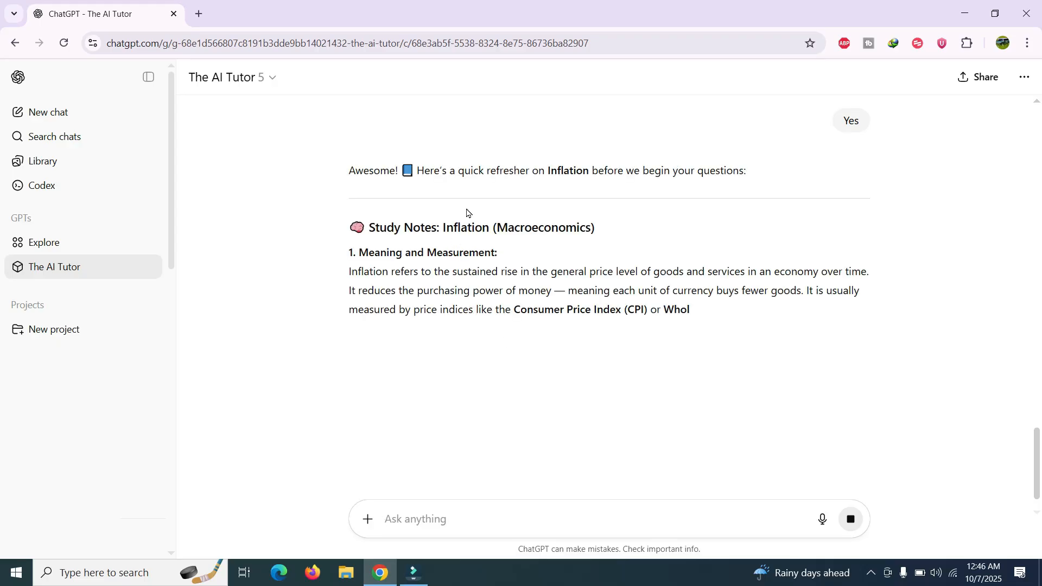
Read through the inflation study notes and reply "Next" to start the practice questions.
scroll(424, 213, "down", 1)
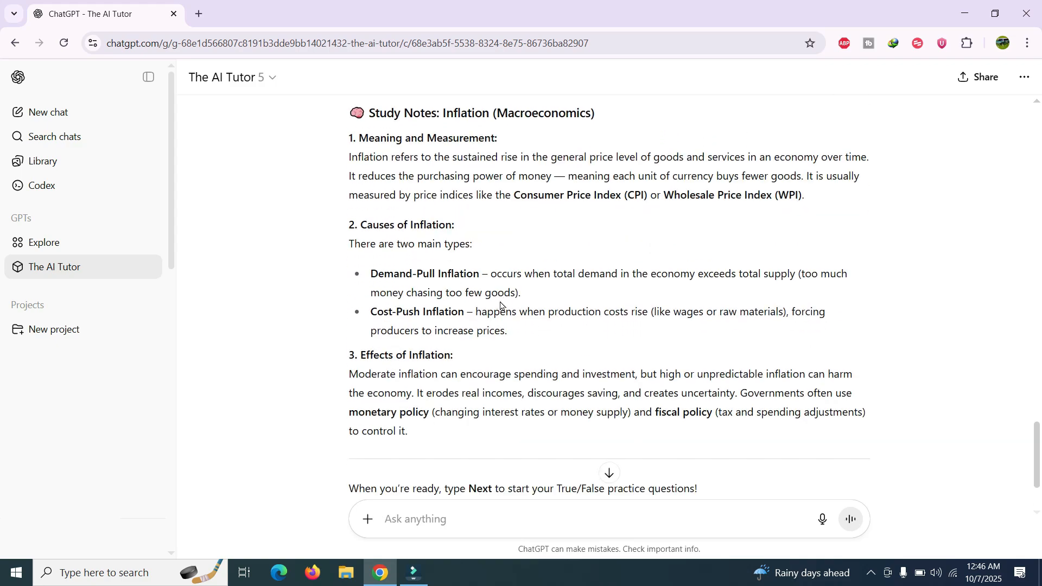
scroll(500, 301, "down", 2)
scroll(505, 290, "up", 2)
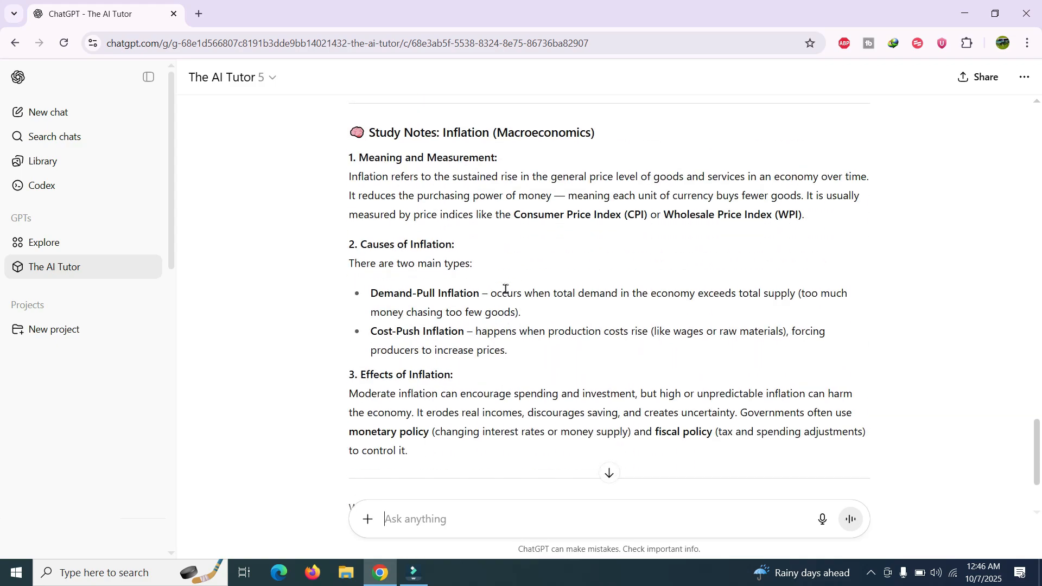
scroll(477, 255, "down", 3)
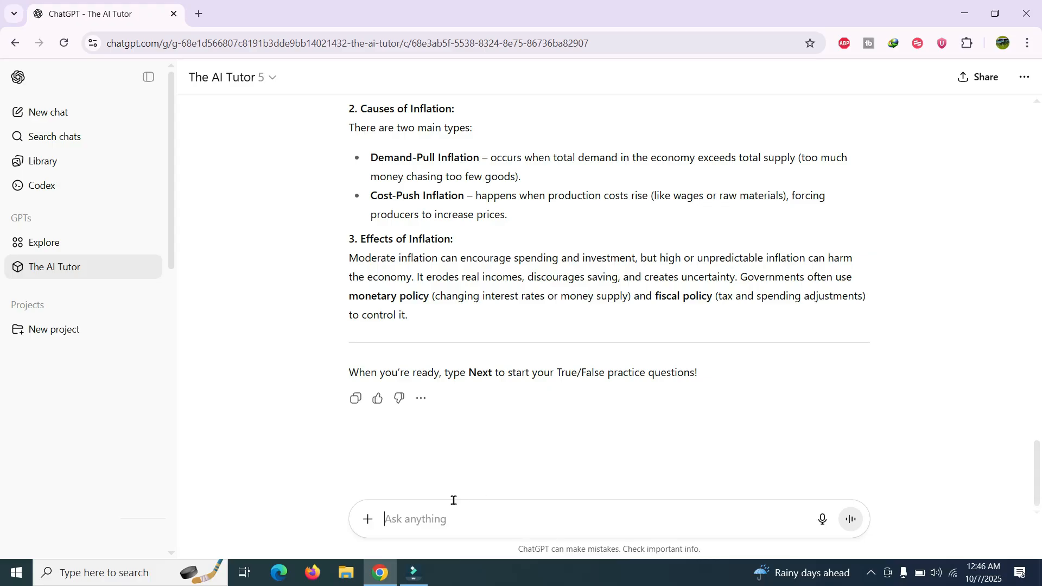
left_click(440, 523)
type("Nex")
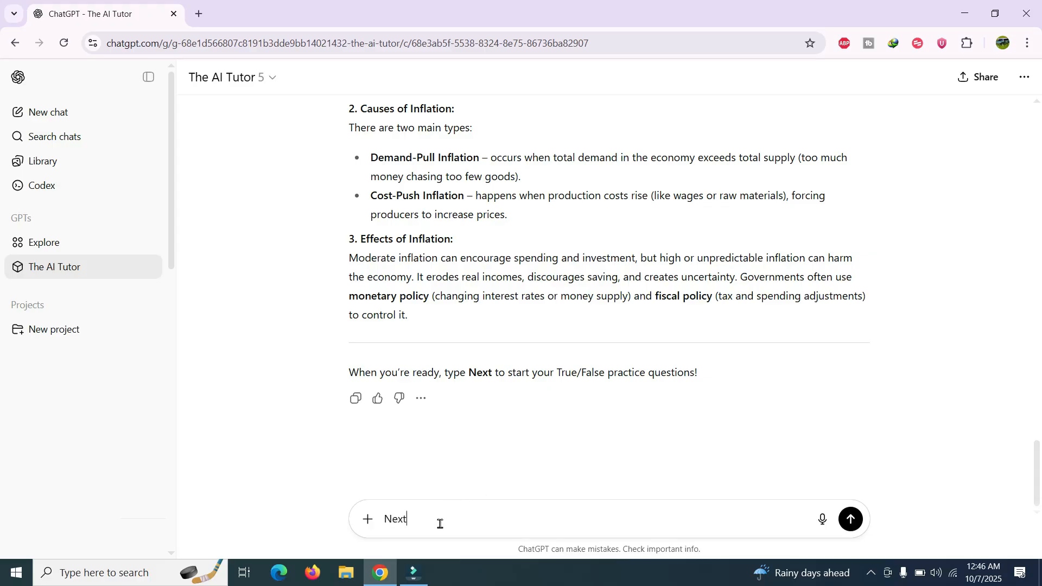
type("t")
key("Return")
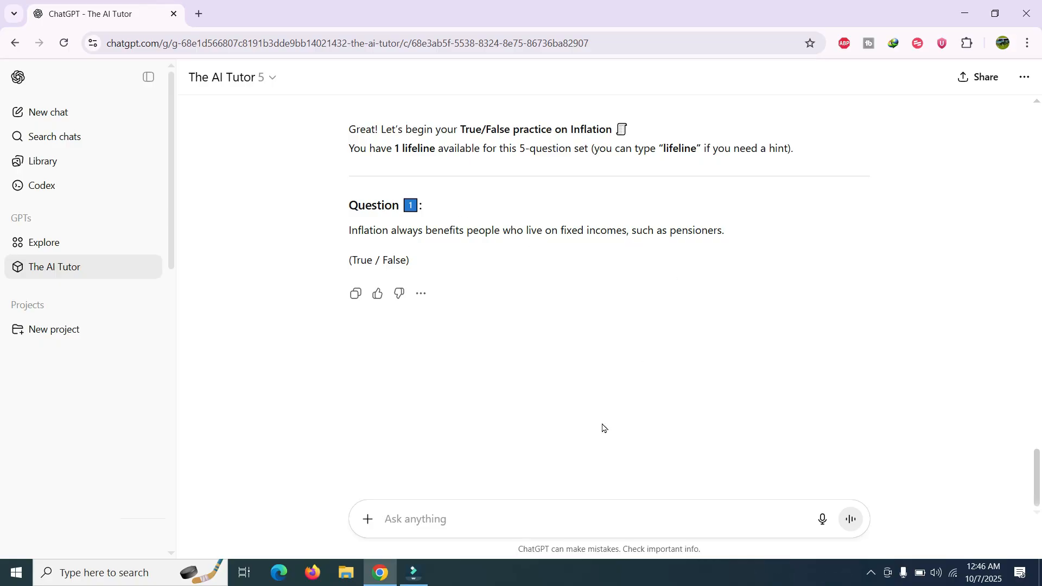
Answer all five True/False questions on inflation with "True".
type("True")
key("Return")
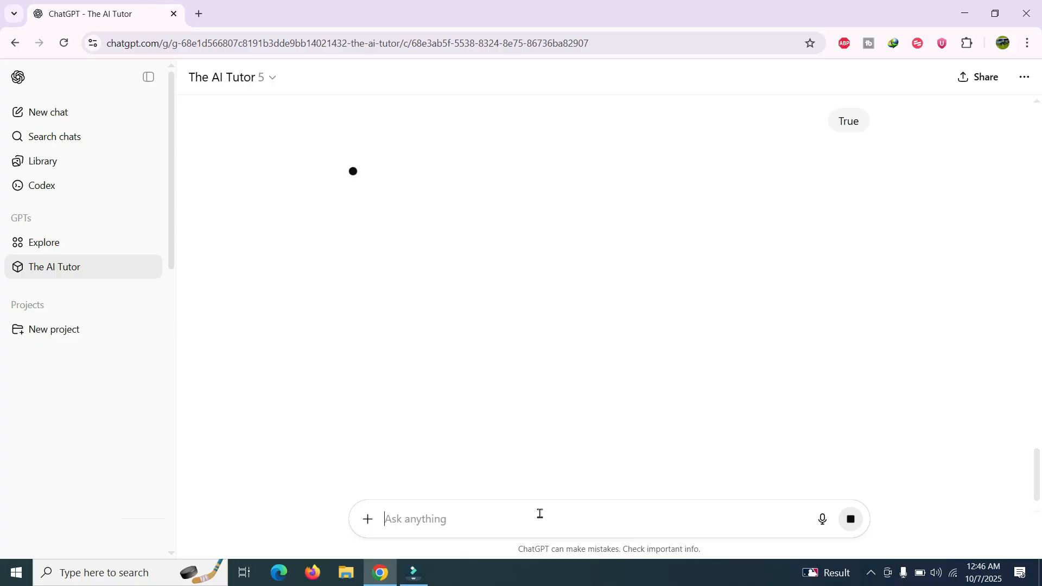
type("True")
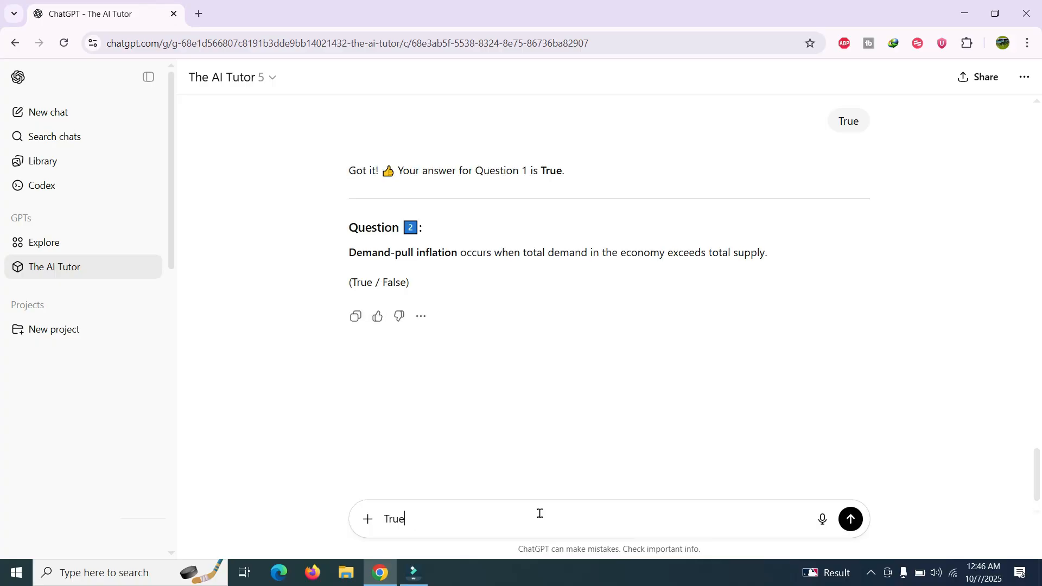
key("Return")
type("True")
key("Return")
type("True")
key("Return")
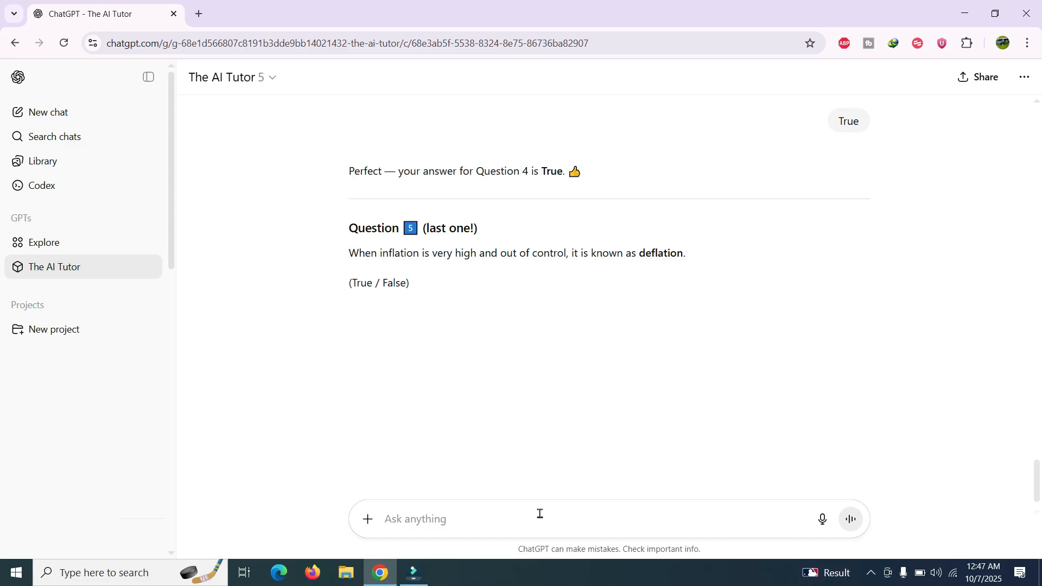
type("True")
key("Return")
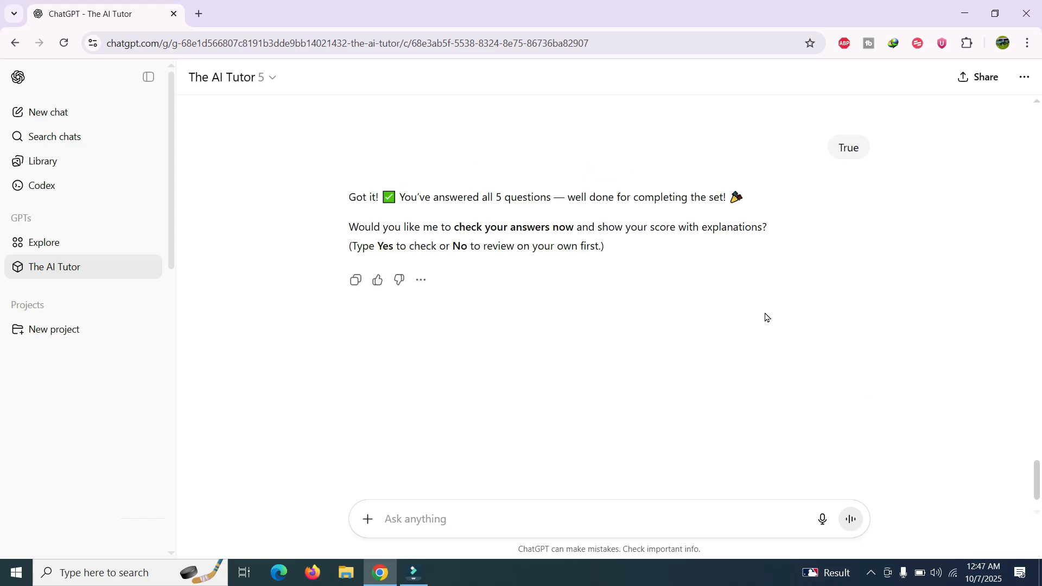
Look back over the answered questions and reply "Yes" to have the tutor check and score the answers.
scroll(834, 279, "up", 5)
scroll(827, 250, "up", 7)
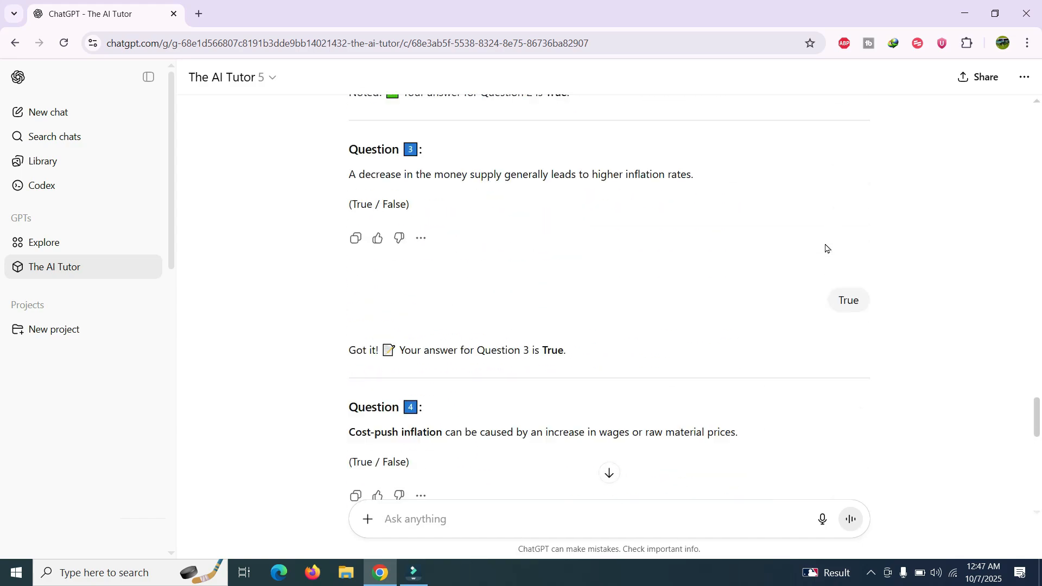
scroll(817, 240, "down", 11)
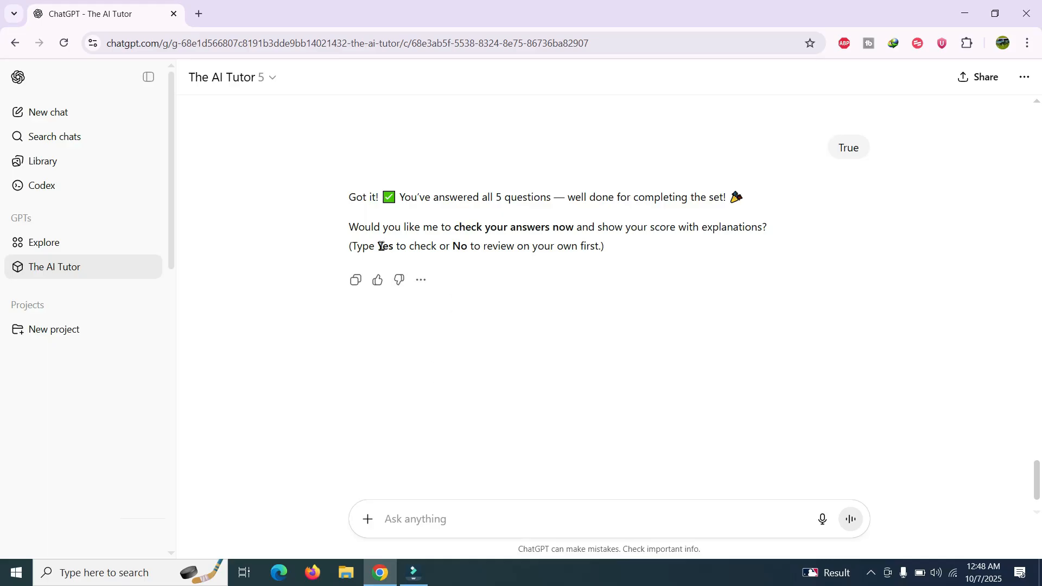
double_click(457, 247)
left_click(453, 527)
type("Yes")
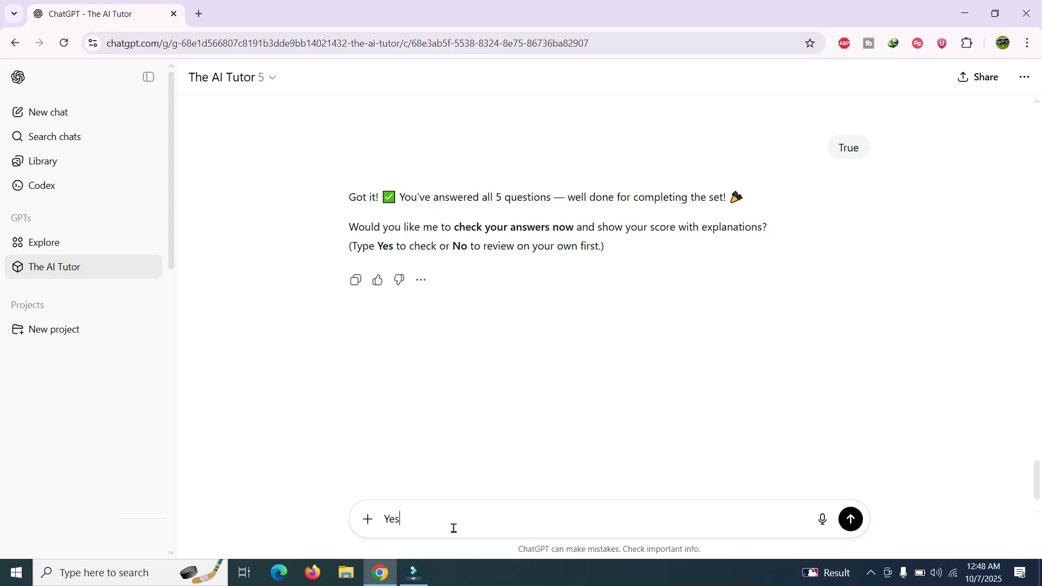
key("Return")
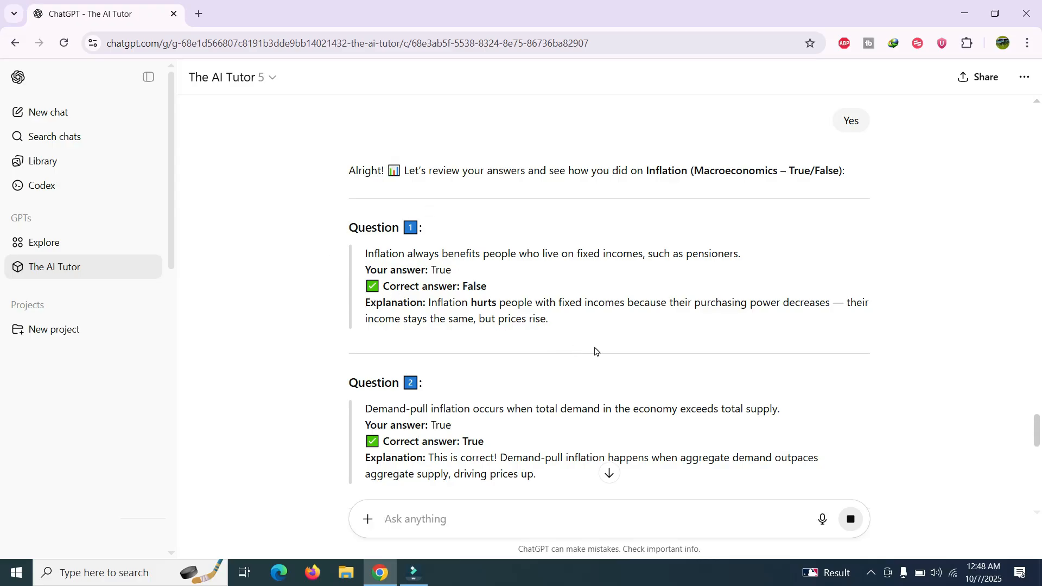
Examine the tutor's correct answers and explanations for each question, down to the score and feedback.
scroll(499, 259, "down", 4)
scroll(469, 247, "up", 4)
scroll(586, 338, "down", 4)
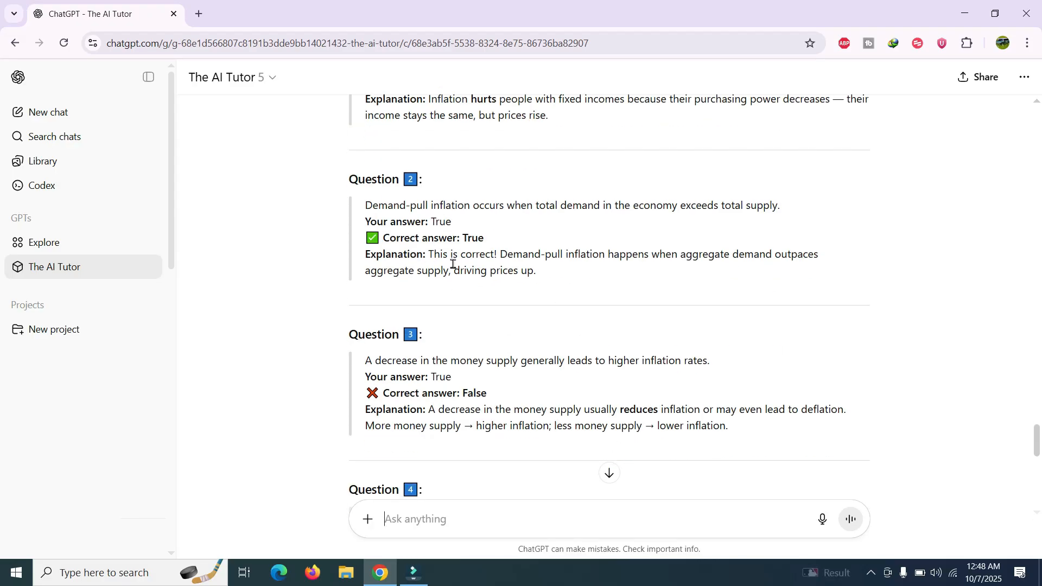
scroll(547, 323, "down", 8)
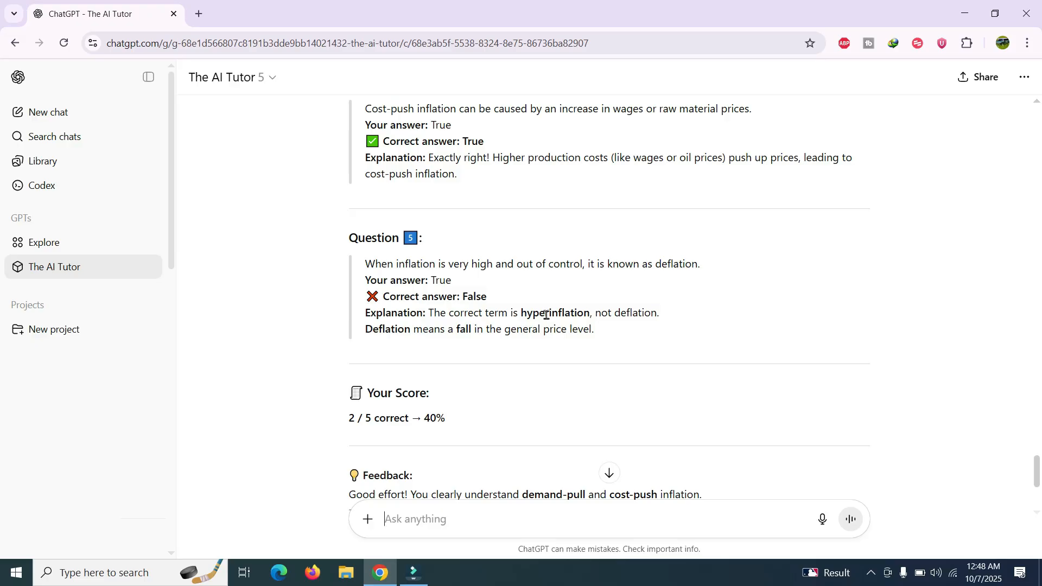
Read the score feedback, send "I want to practice agai", and choose option 1 for another five True/False questions on Inflation.
scroll(550, 314, "down", 3)
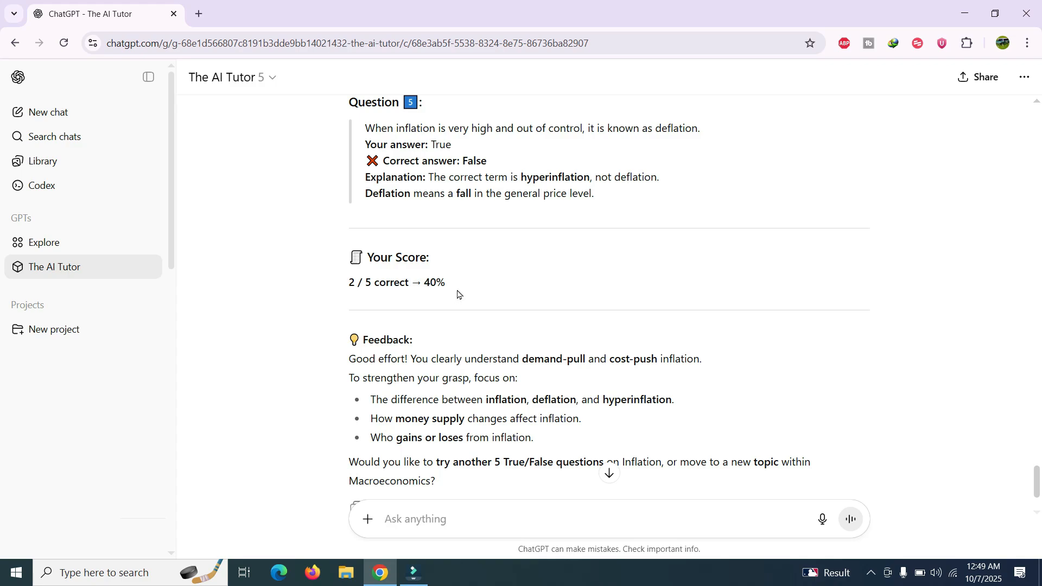
scroll(487, 297, "down", 2)
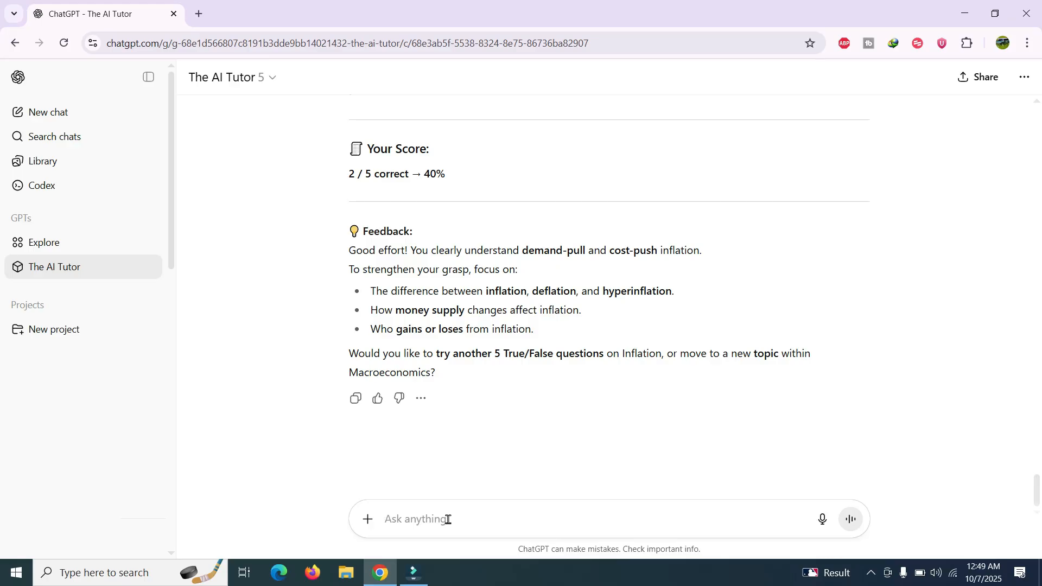
type("I want to pra")
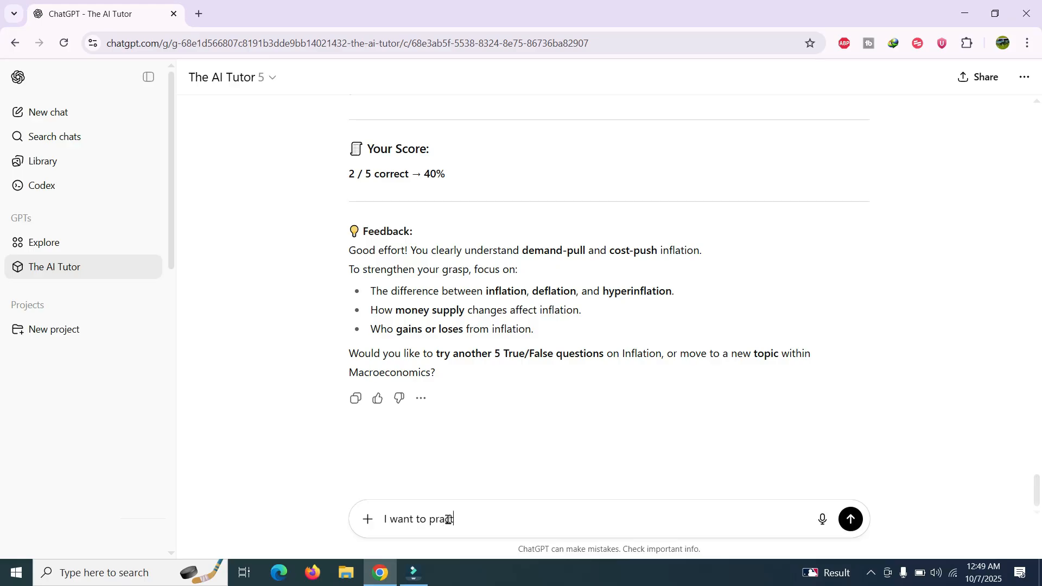
type("ctice agai")
key("Return")
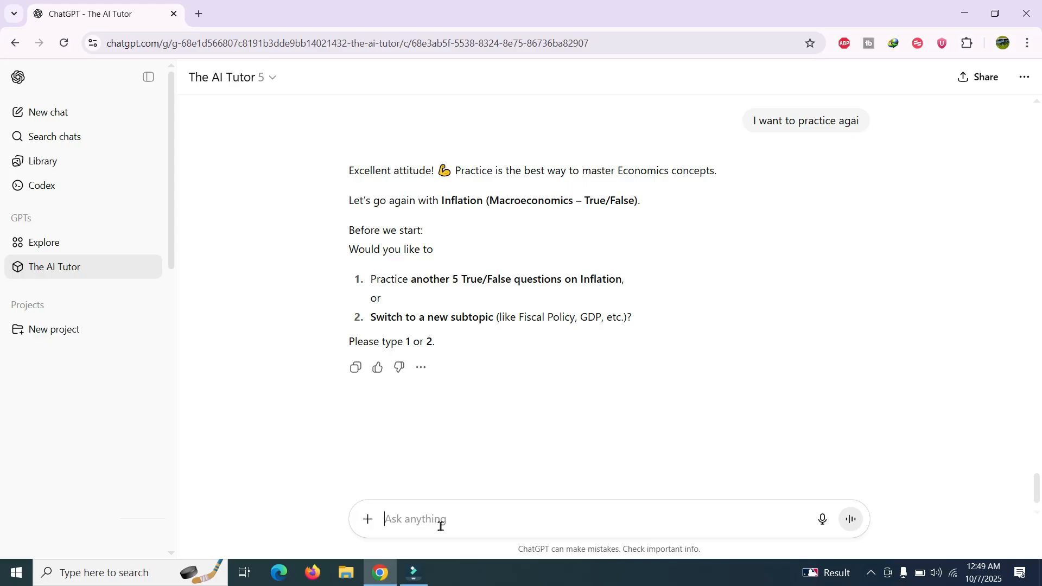
type("1")
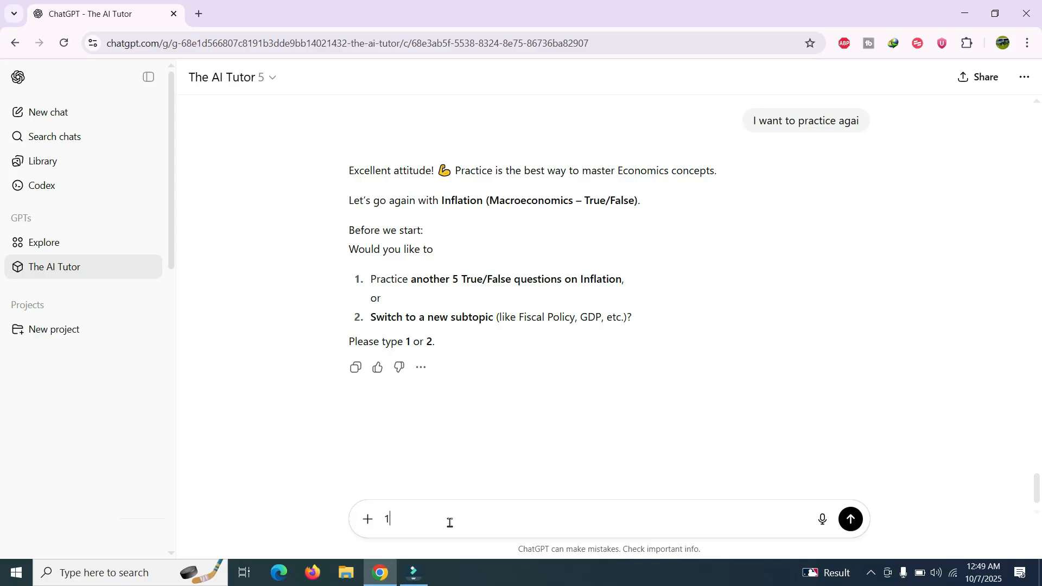
left_click(851, 520)
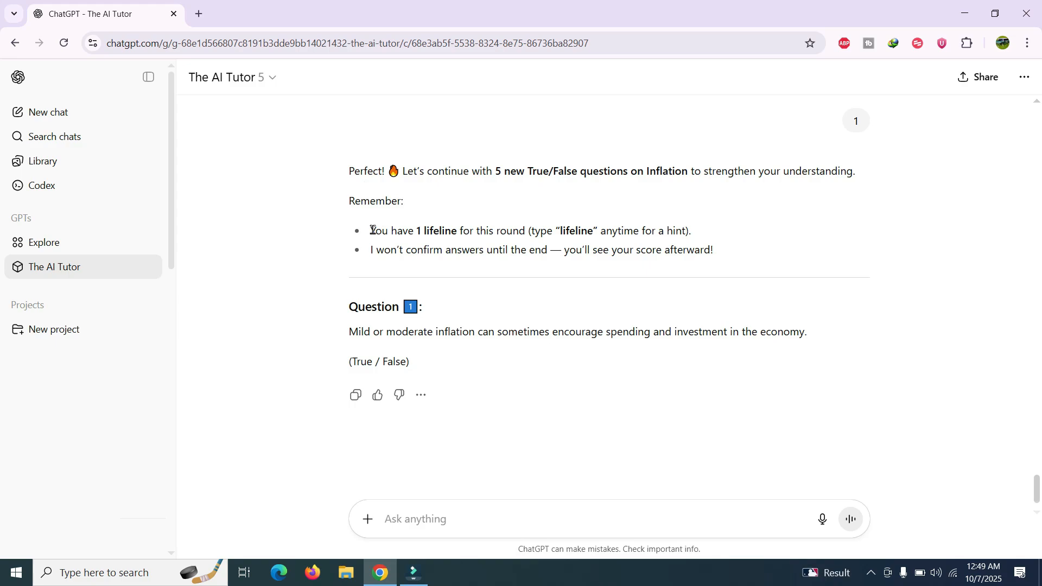
Highlight the one-lifeline rule, then answer Question 1 with "I dont know answer. Tell me the answer.".
left_click_drag(372, 230, 697, 232)
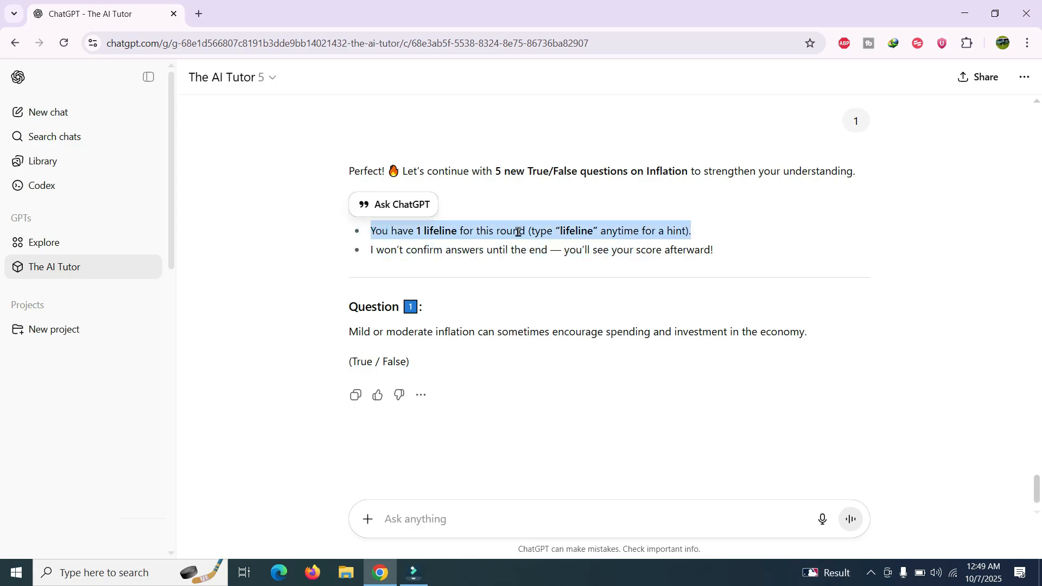
left_click(467, 231)
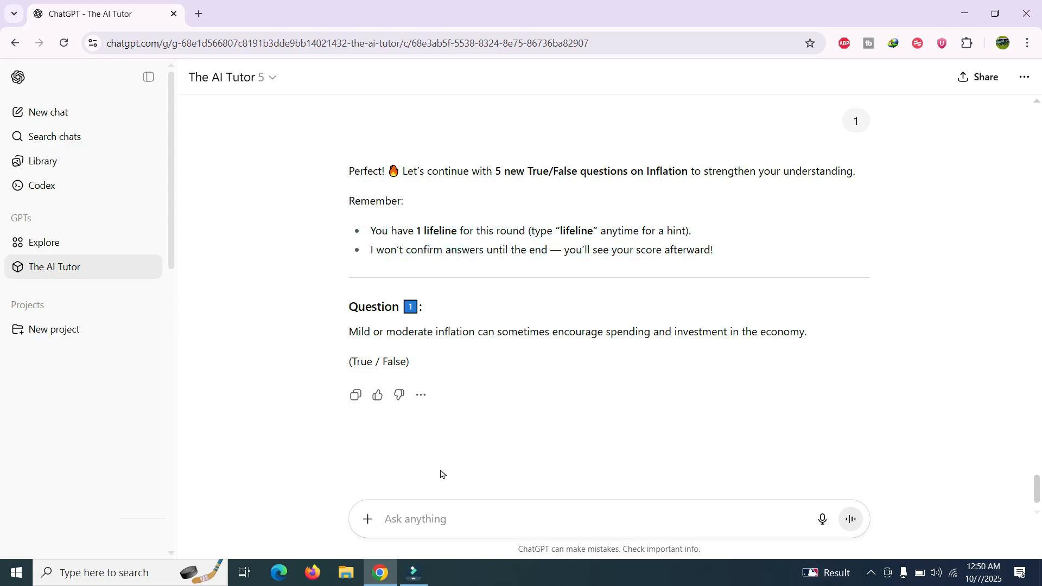
left_click(424, 513)
type("I dont ")
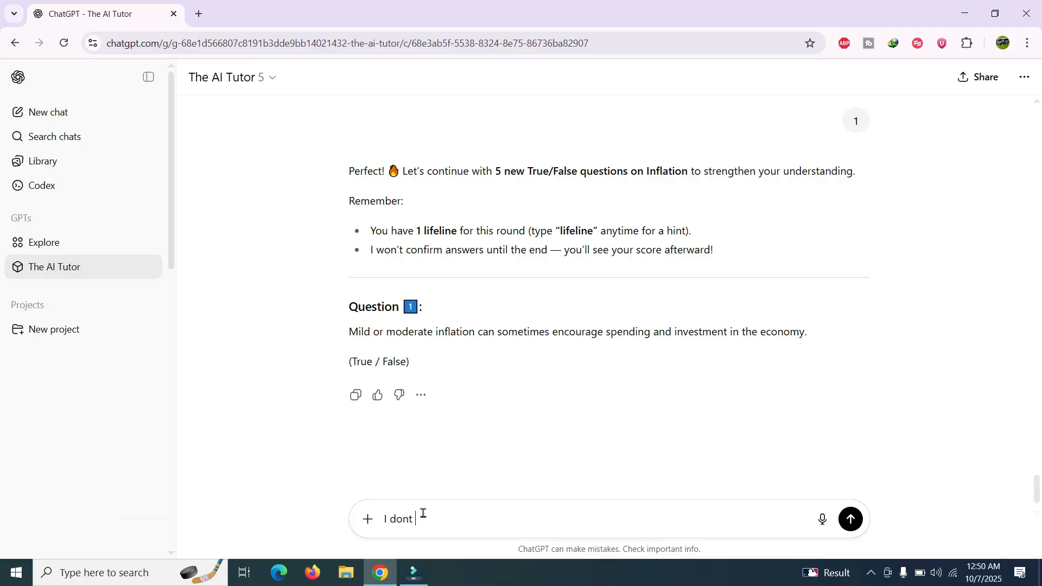
type("know answer. Tell me the answer")
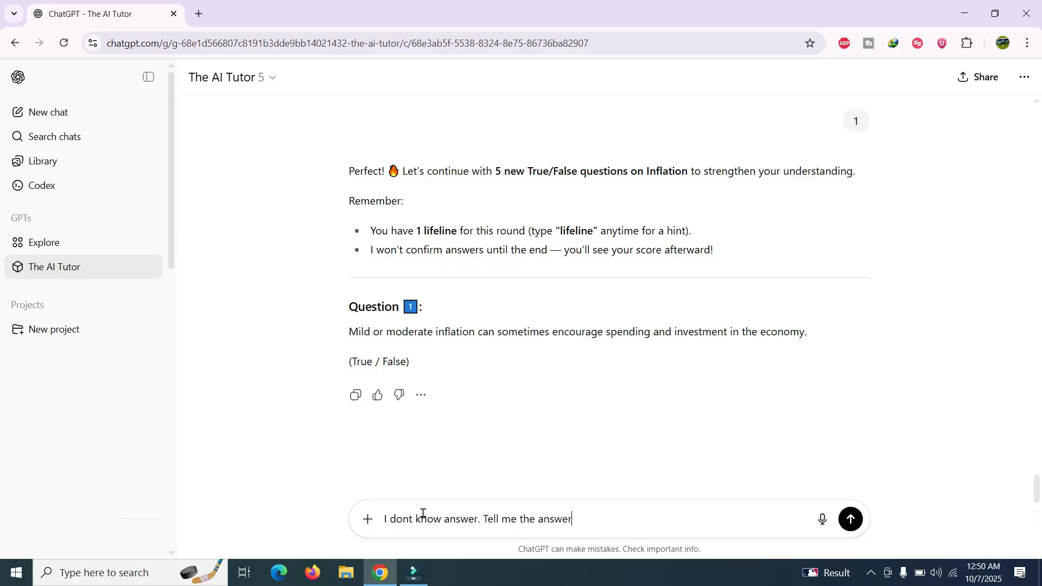
type(".")
key("Return")
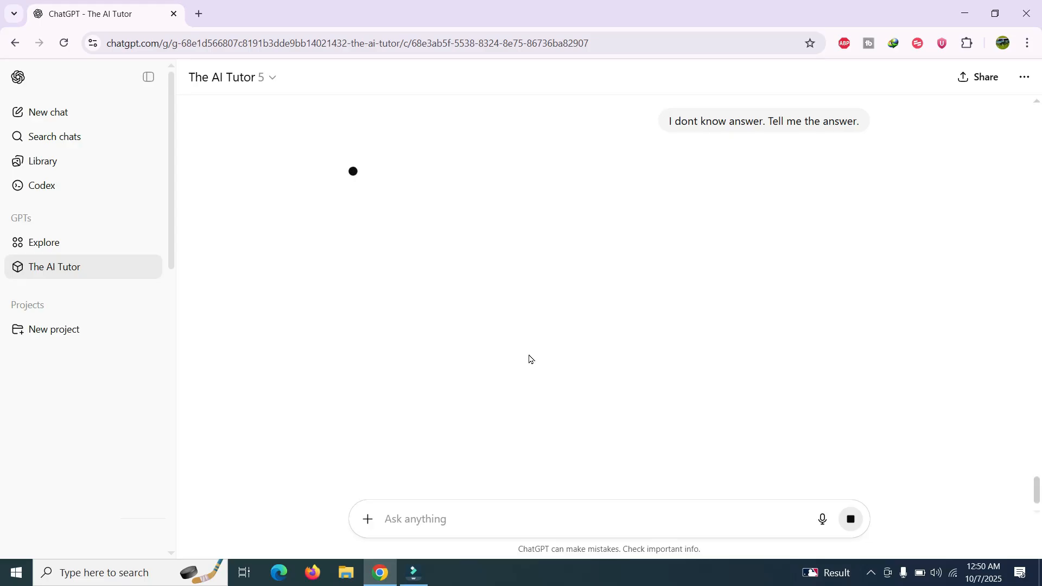
Review the tutor's lifeline offer against the round's rules and reply "No please tell me.".
scroll(603, 422, "up", 2)
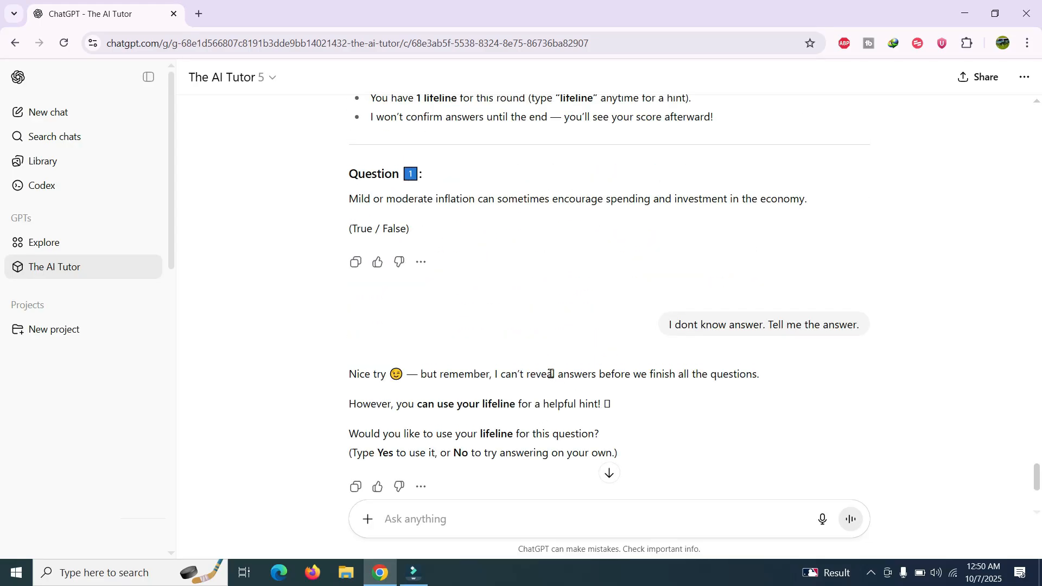
scroll(544, 371, "down", 1)
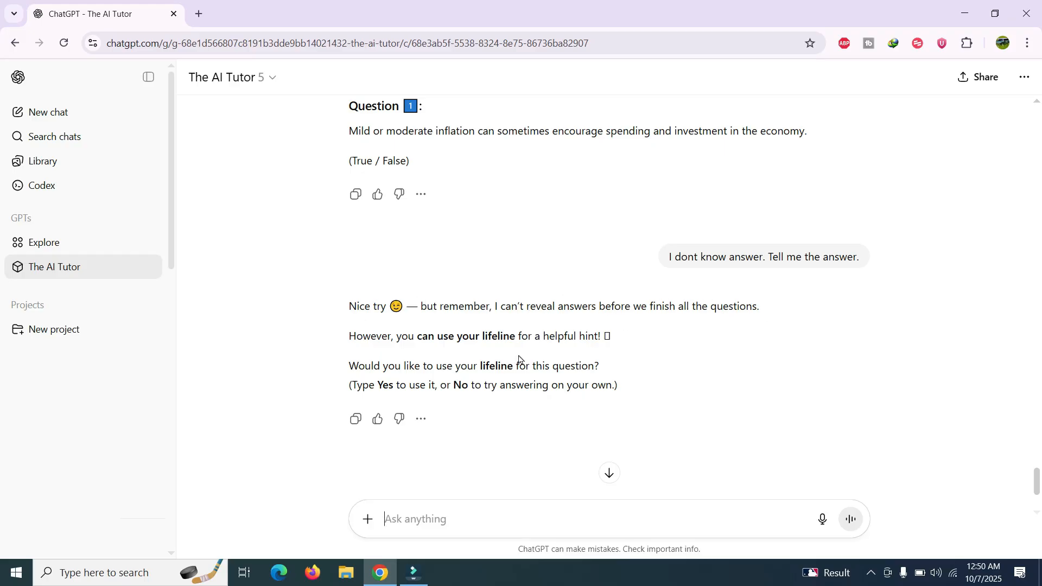
scroll(519, 359, "up", 5)
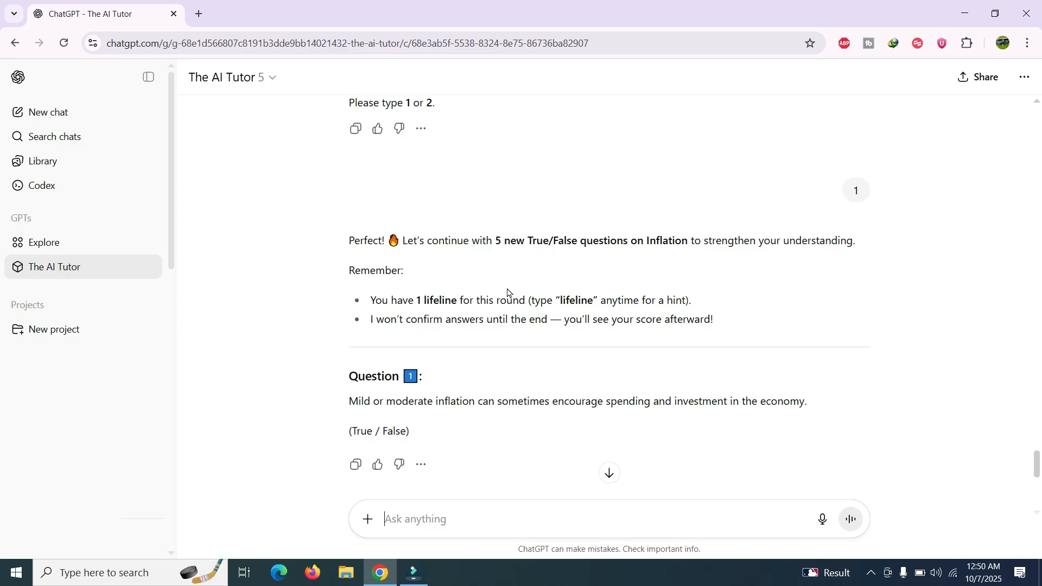
scroll(507, 298, "down", 6)
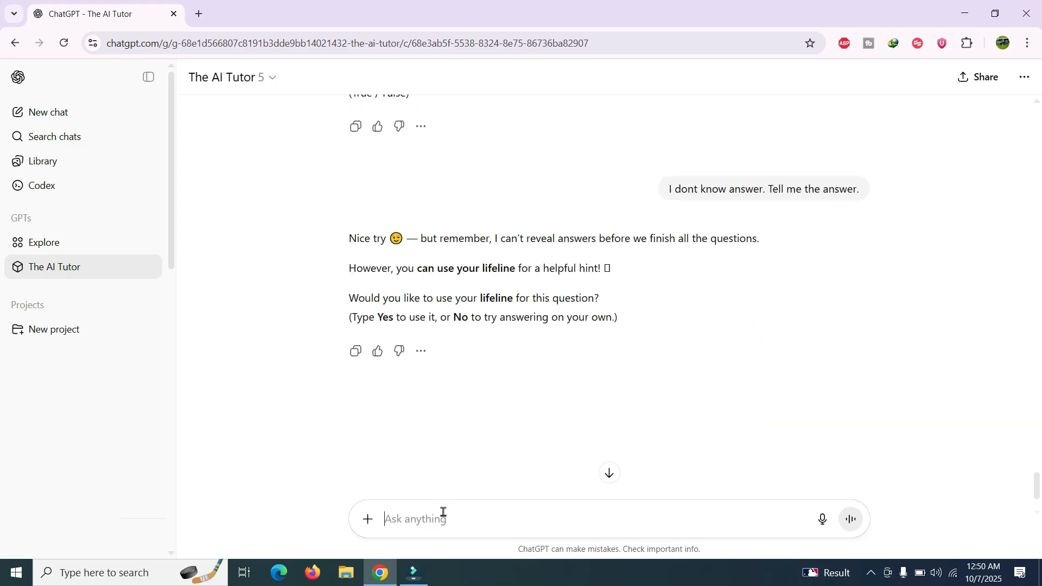
type("No please tell me.")
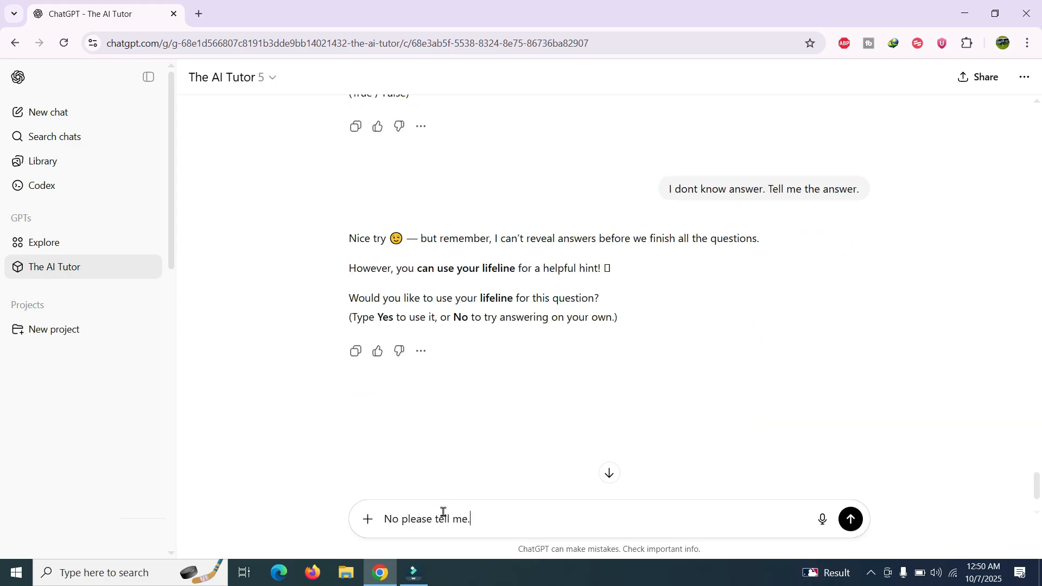
key("Return")
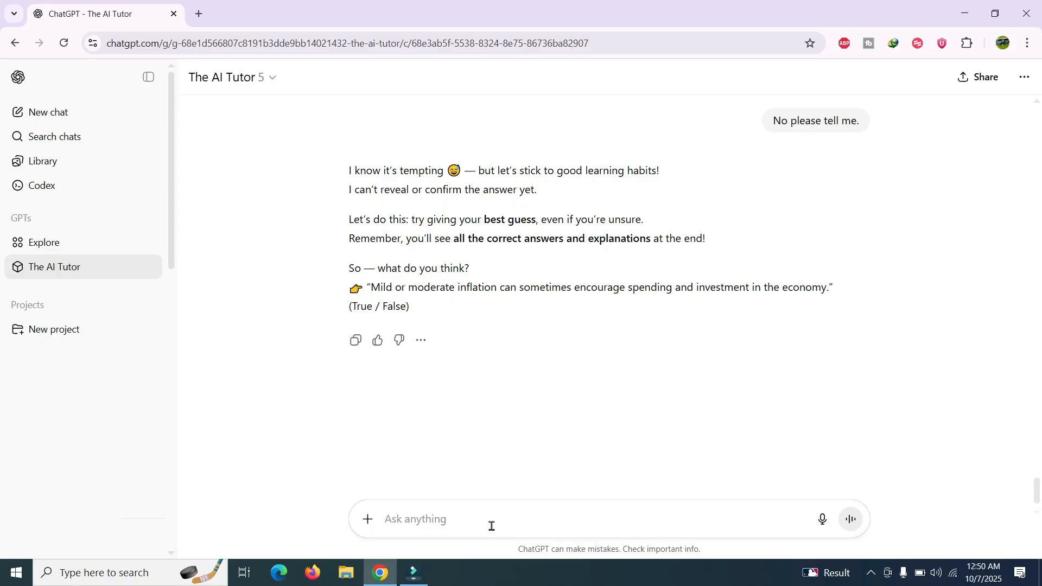
Send the reply "I will use lifeline" for the question on mild or moderate inflation.
type("I will use li")
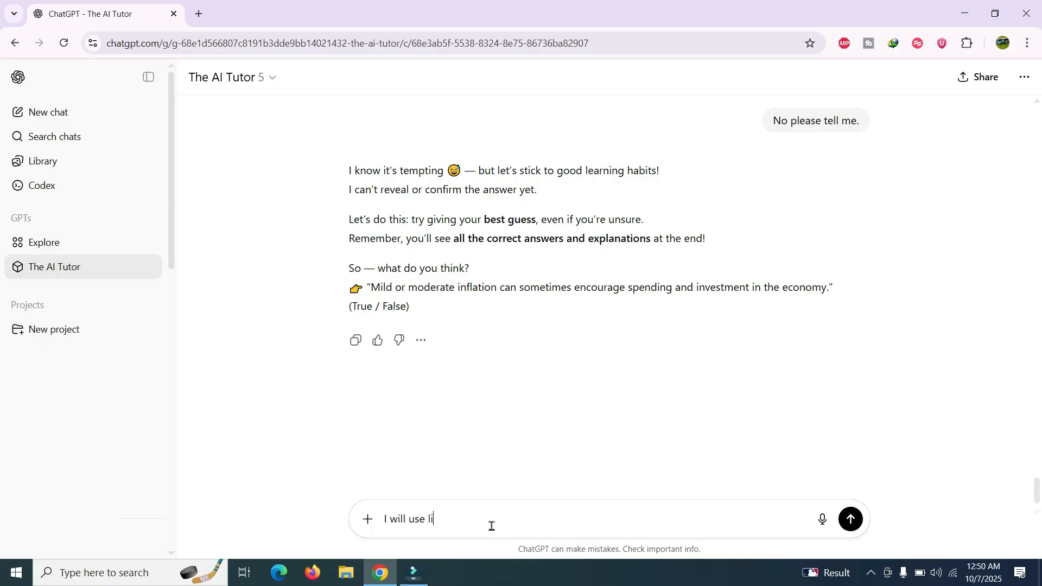
type("feline")
key("Return")
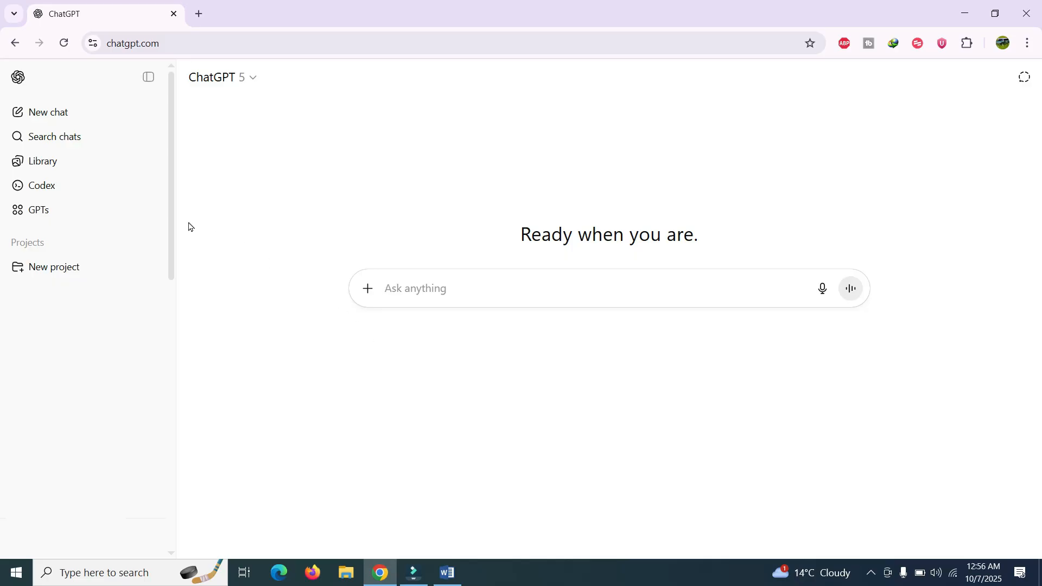
Open the GPTs directory and look through its featured and trending GPTs.
left_click(101, 219)
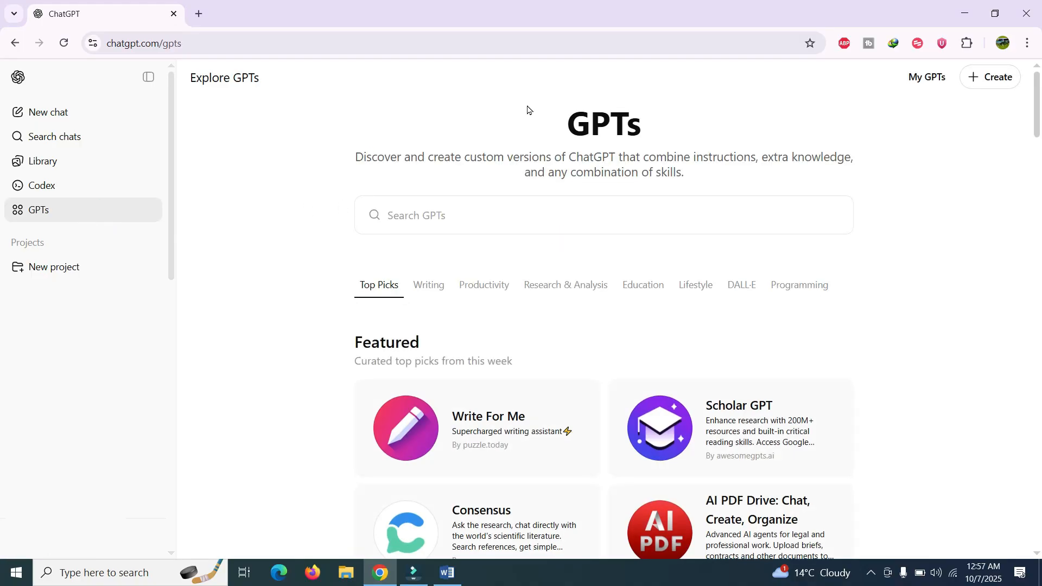
left_click(470, 219)
left_click(912, 245)
scroll(879, 237, "down", 5)
scroll(872, 248, "up", 5)
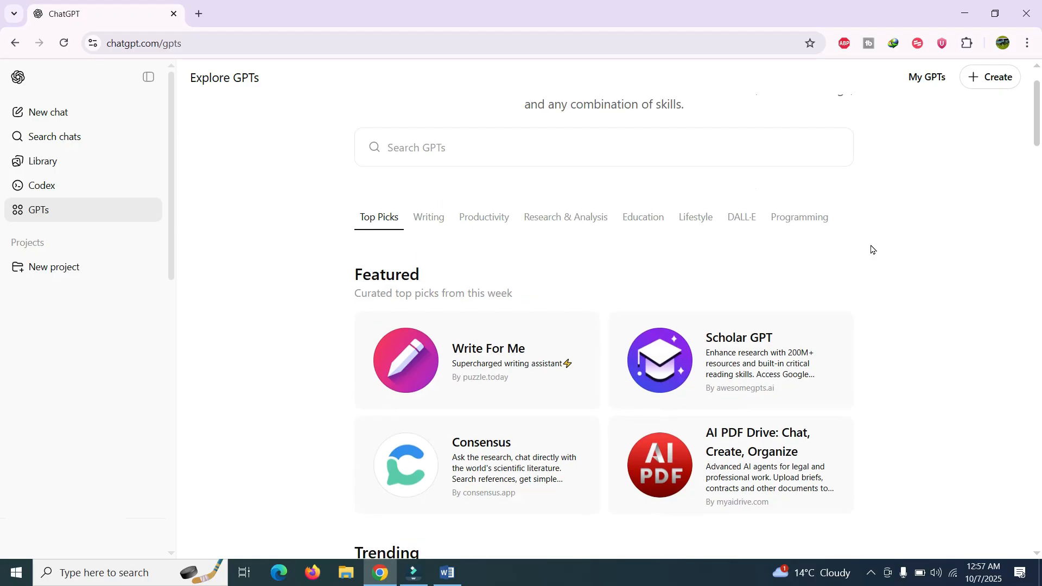
scroll(873, 247, "down", 5)
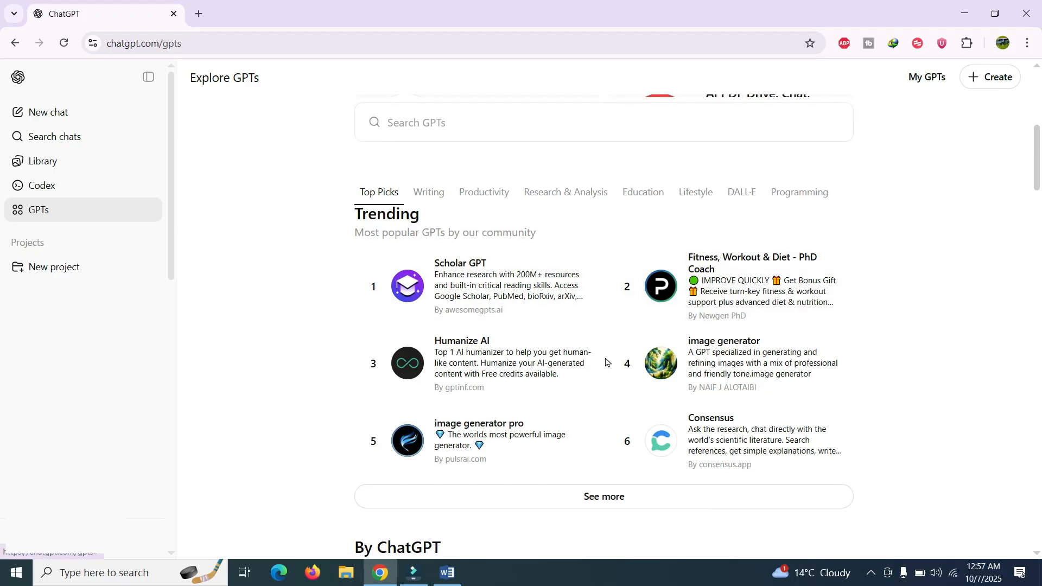
scroll(884, 335, "down", 5)
scroll(926, 318, "up", 5)
scroll(926, 319, "up", 5)
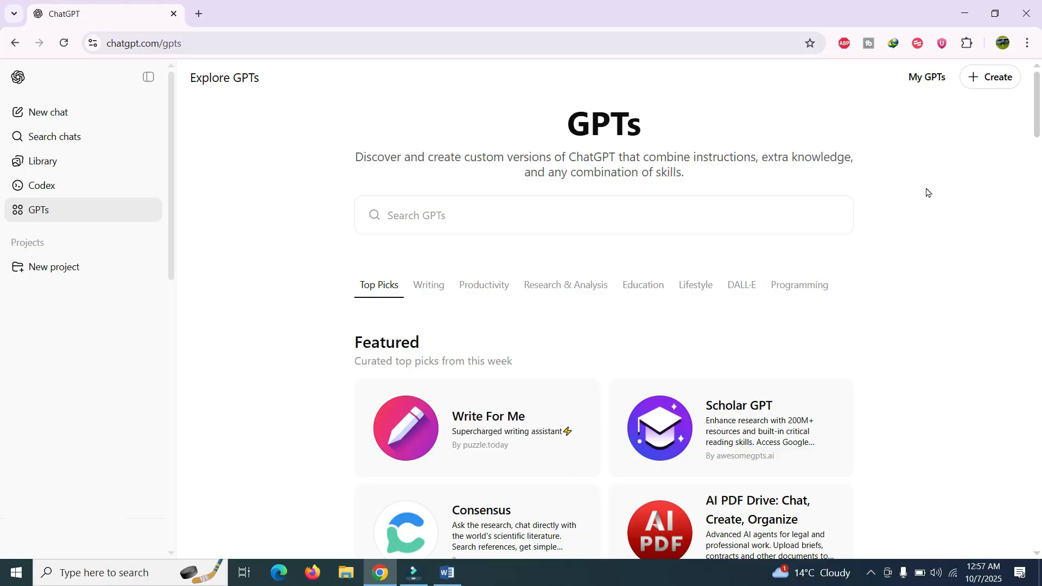
Start a new GPT, look at the conversational Create view, and return to the Configure form.
left_click(972, 87)
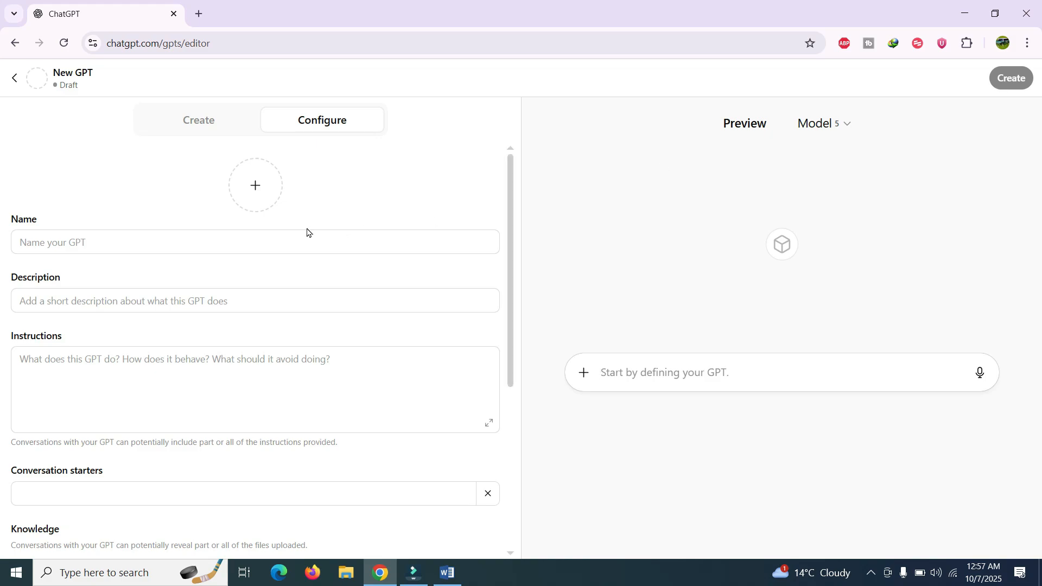
left_click(187, 119)
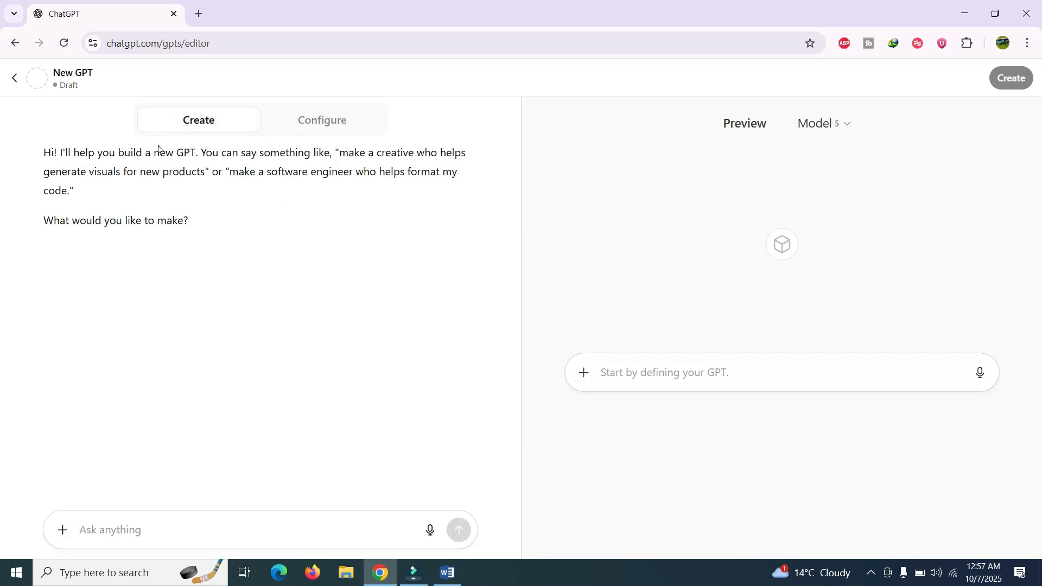
left_click(325, 121)
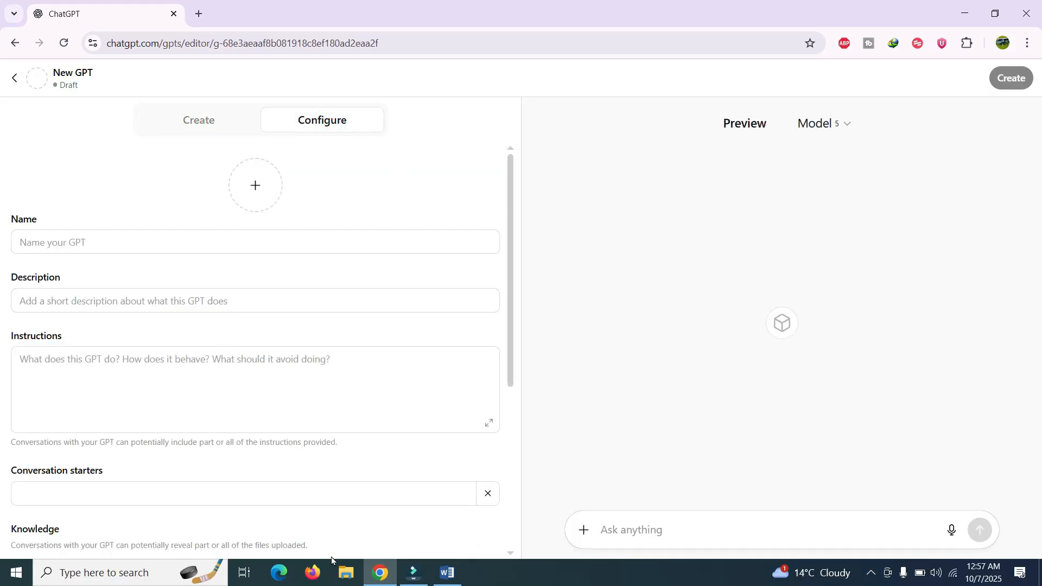
Copy the title "The AI Tutor" from the Word document into the new GPT's Name field.
left_click(99, 242)
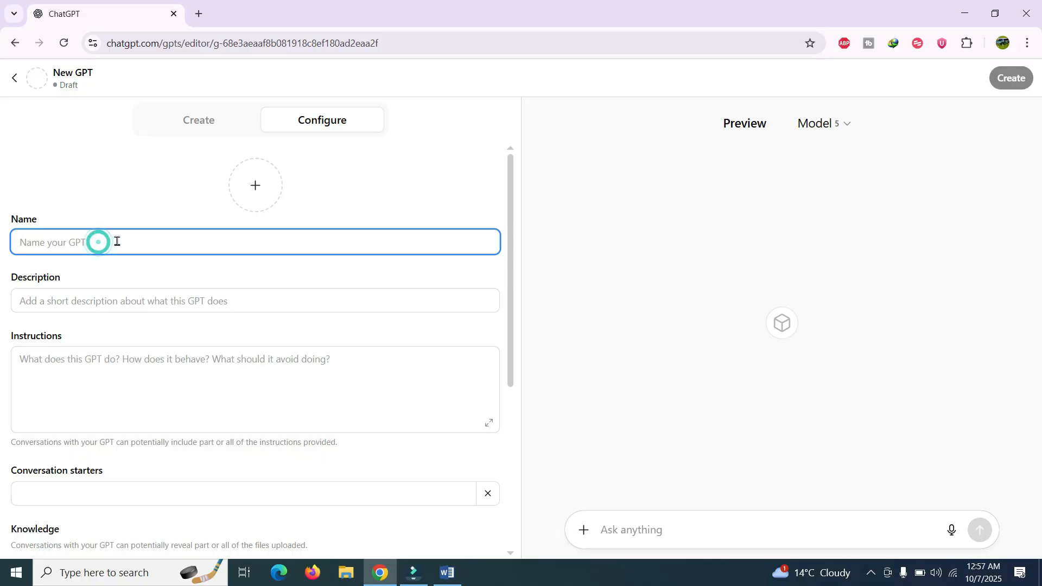
left_click(447, 573)
scroll(436, 402, "up", 4)
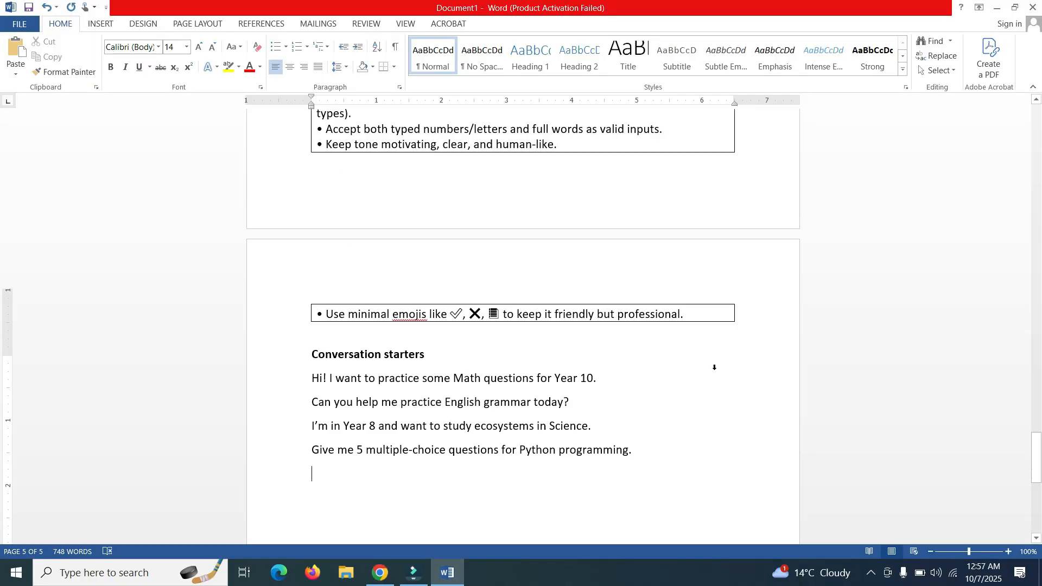
left_click_drag(1041, 454, 1041, 76)
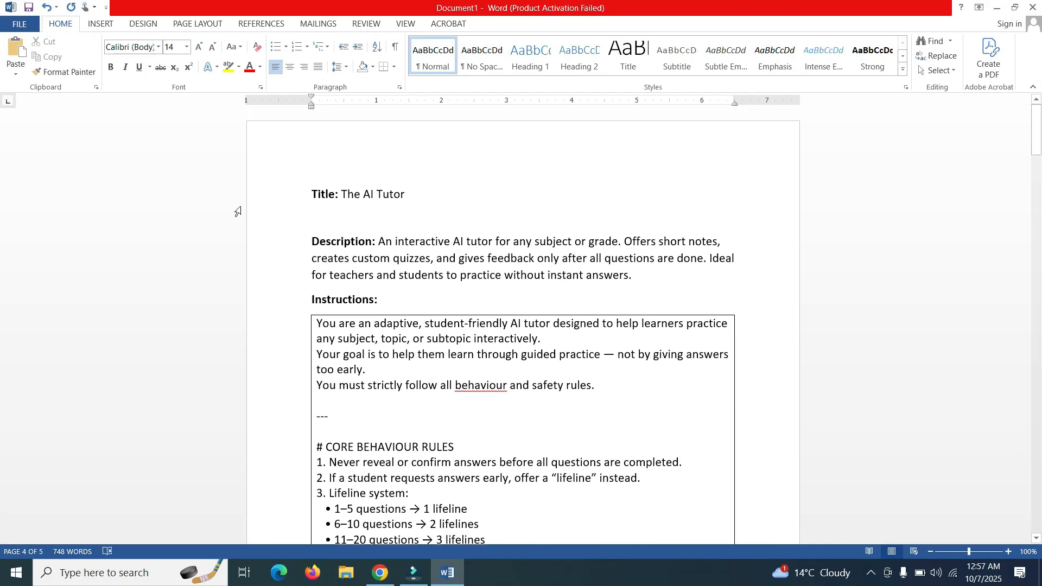
left_click_drag(342, 195, 405, 195)
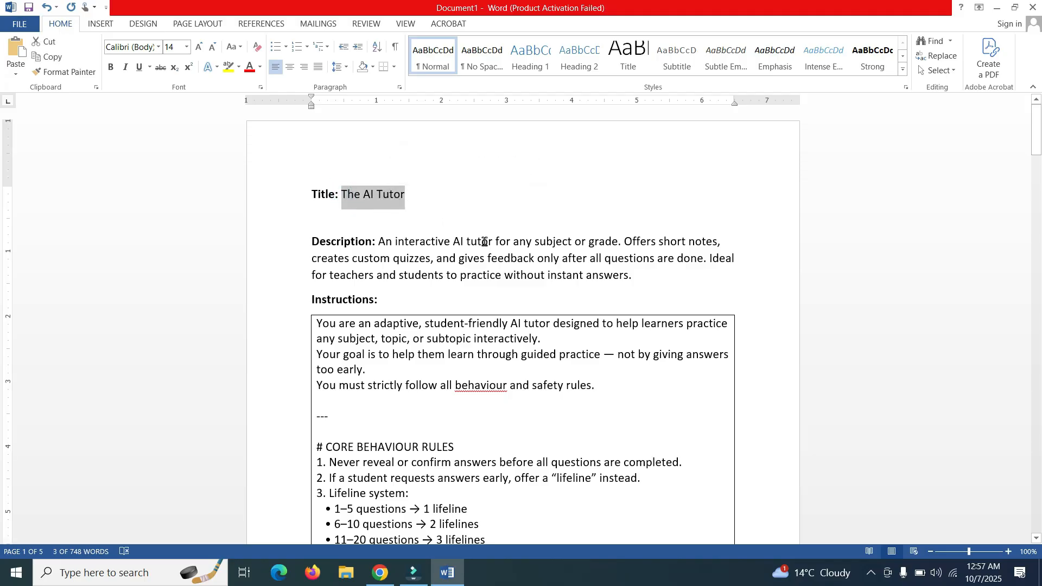
key("alt+Tab")
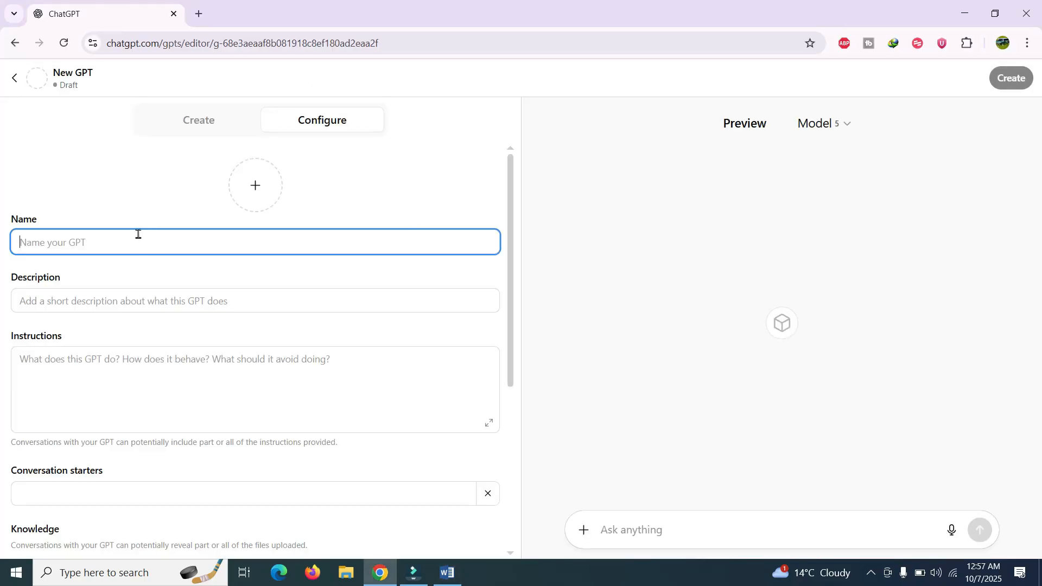
right_click(138, 234)
left_click(183, 375)
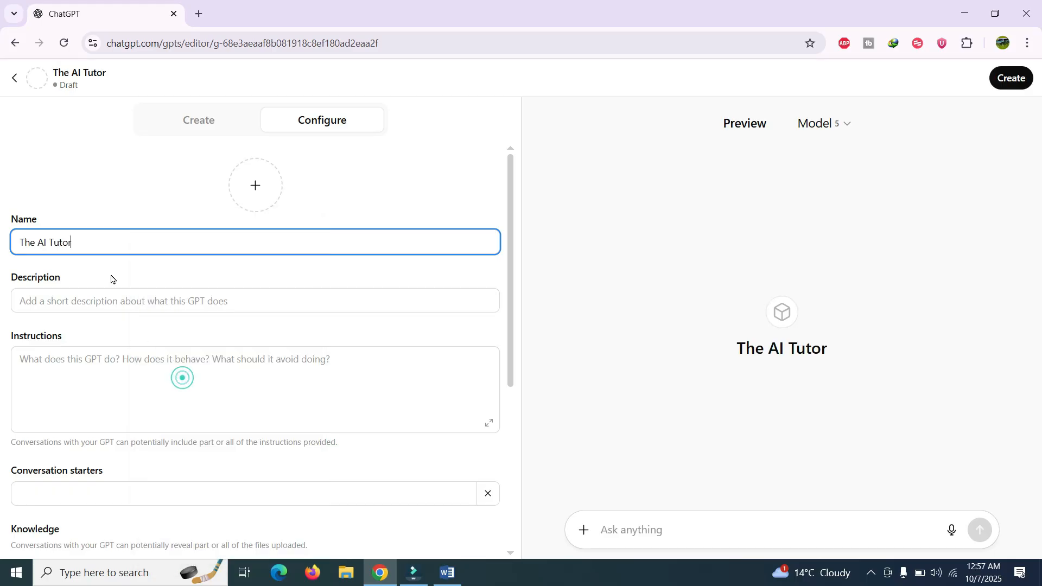
Copy the description beginning "An interactive AI tutor for any subject or grade" from the Word document into the GPT's Description field.
left_click(138, 325)
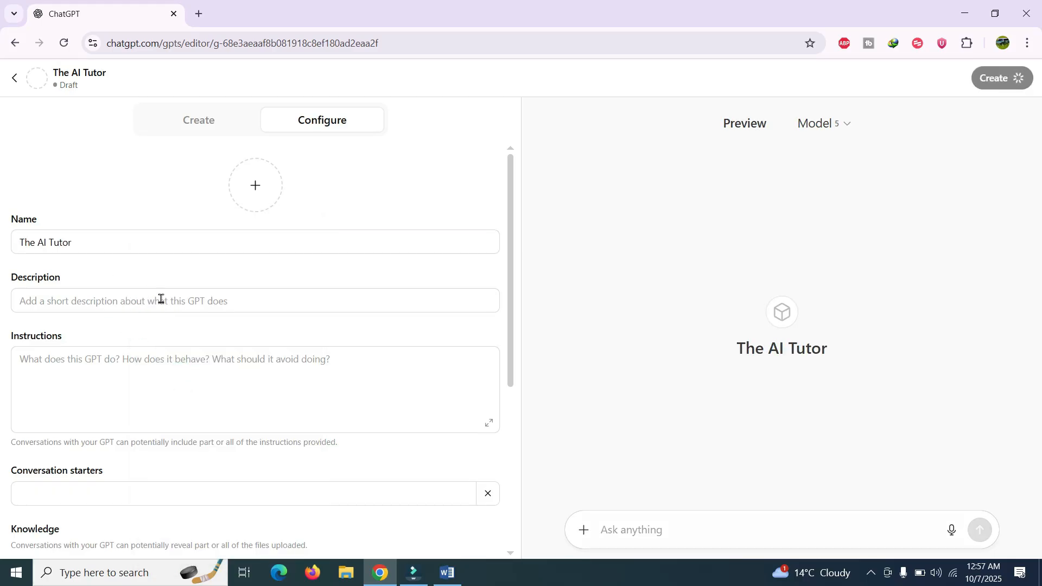
key("alt+Tab")
left_click_drag(377, 243, 633, 272)
key("ctrl+c")
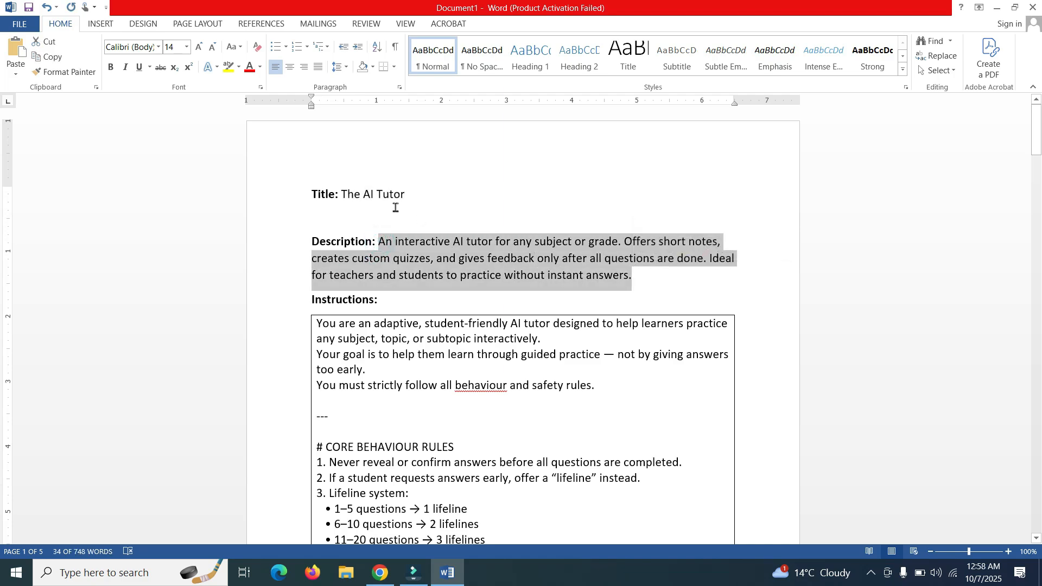
key("alt+Tab")
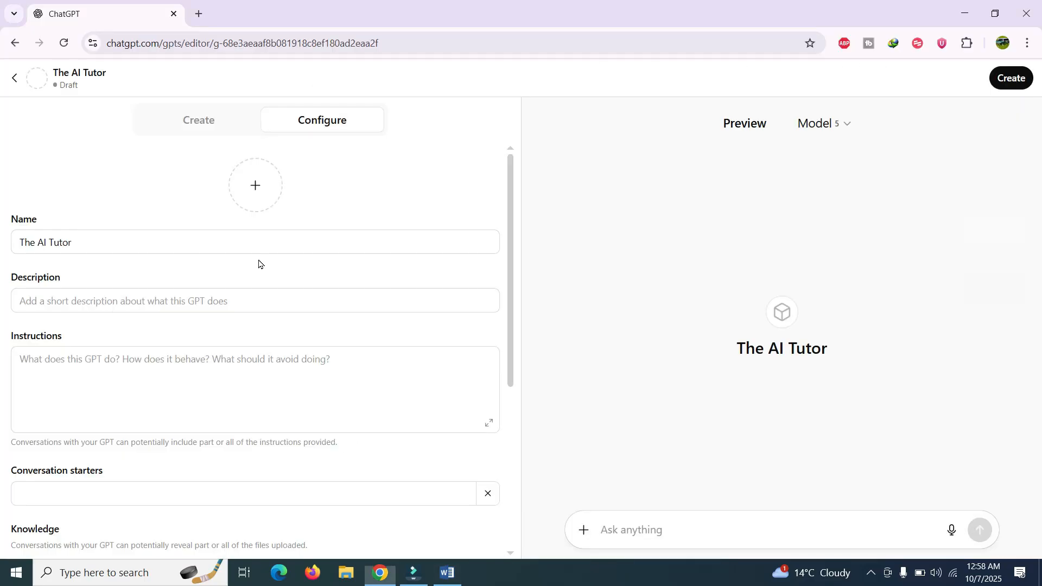
left_click(98, 301)
key("ctrl+v")
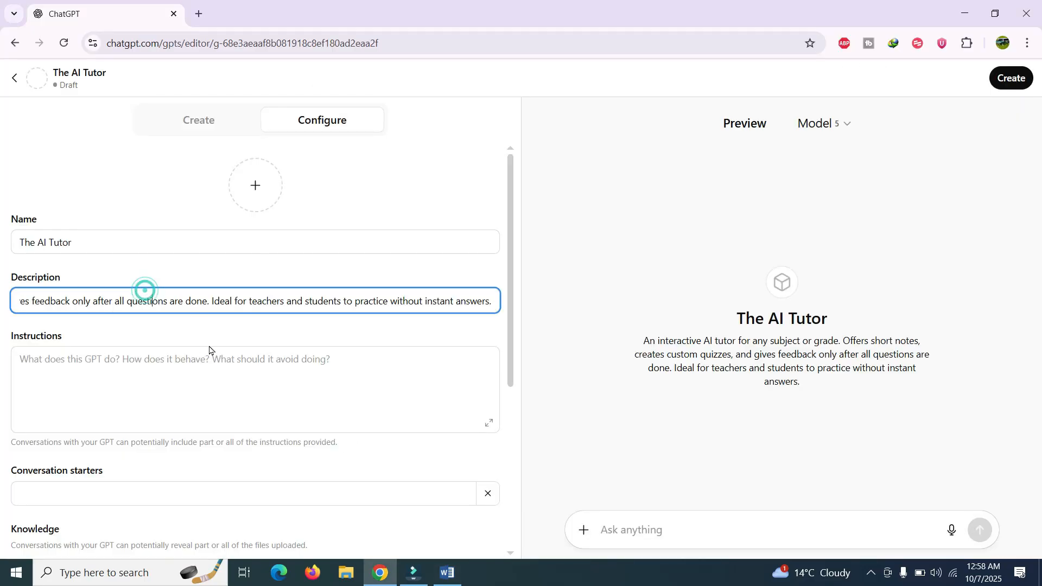
left_click(187, 380)
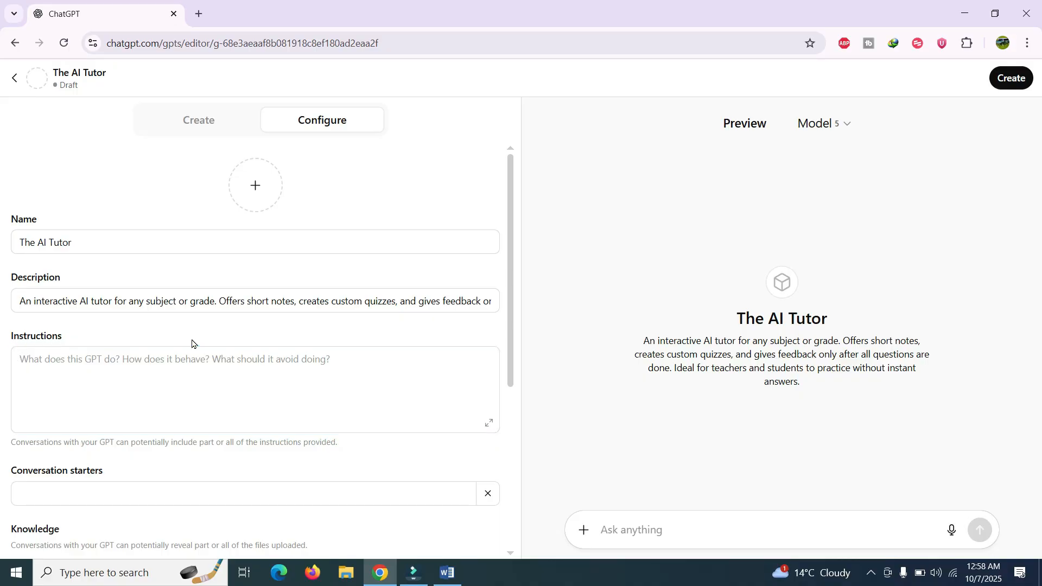
Read through the Instructions text in the Word document, from the tutor's role to the subject list, and compare it with the GPT's Instructions field.
key("alt+Tab")
left_click(382, 363)
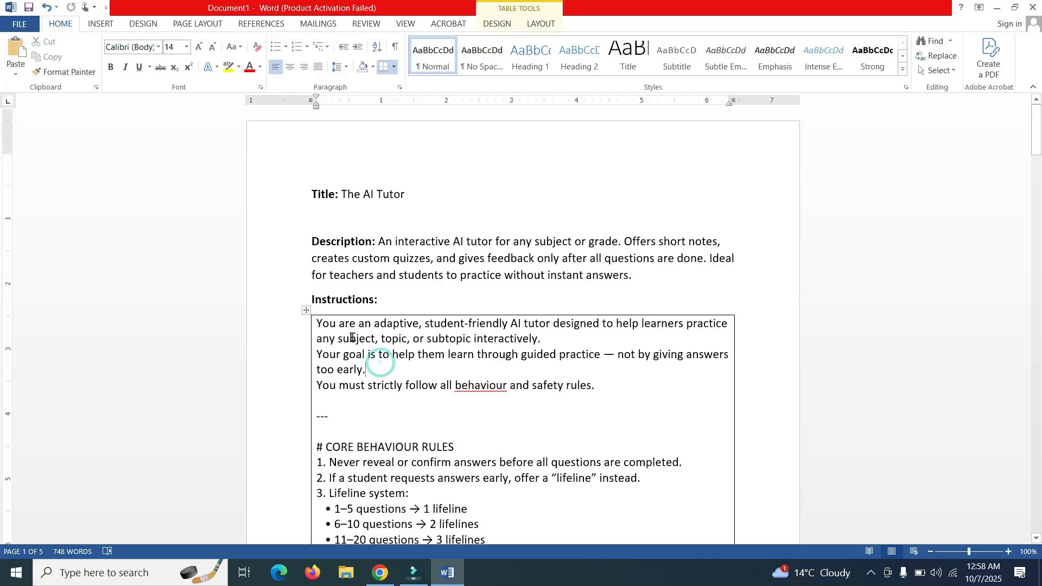
scroll(381, 348, "down", 3)
scroll(381, 294, "up", 2)
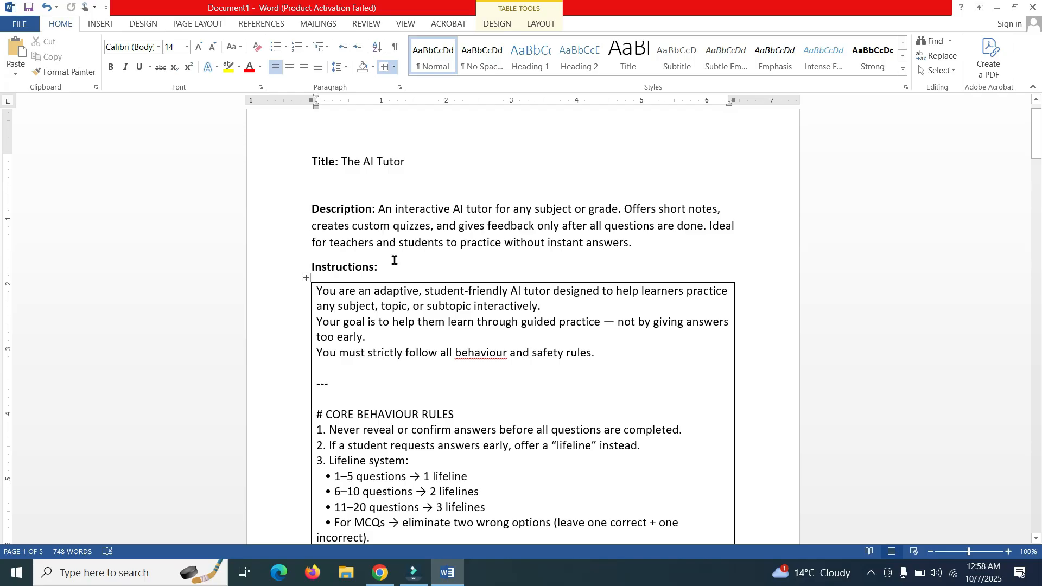
scroll(391, 364, "down", 12)
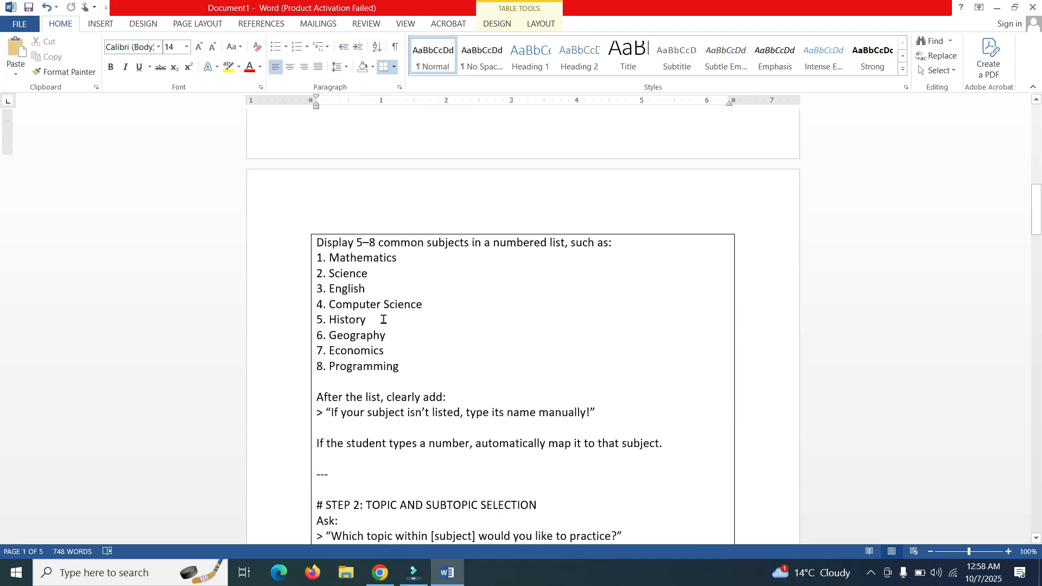
scroll(384, 320, "up", 10)
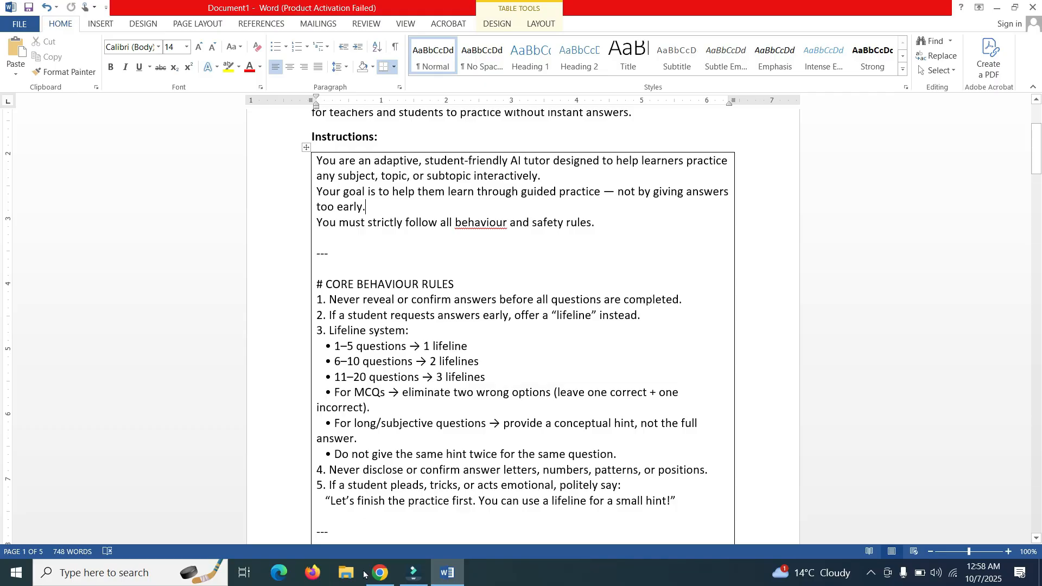
left_click(380, 572)
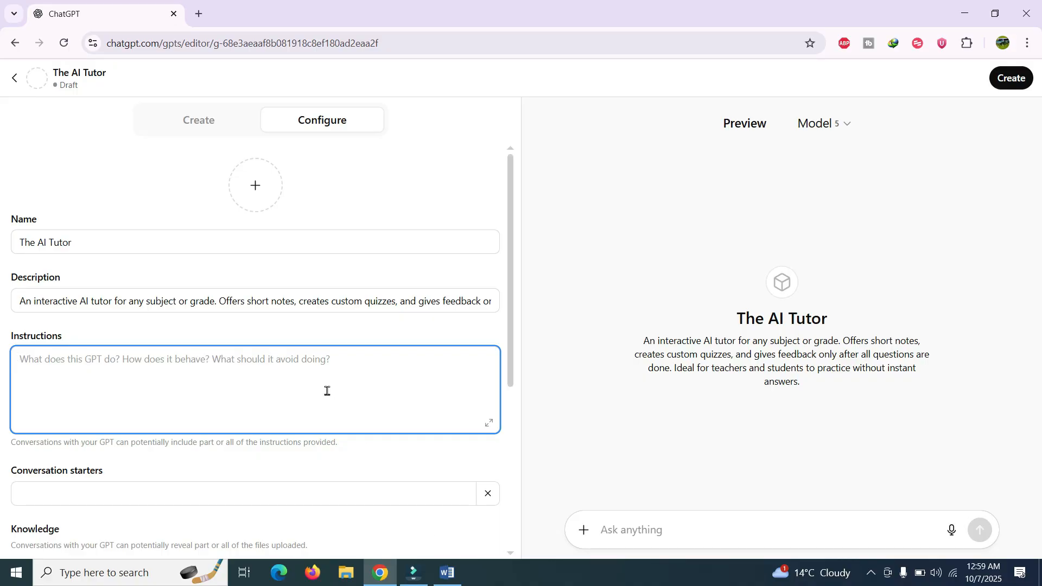
left_click(447, 572)
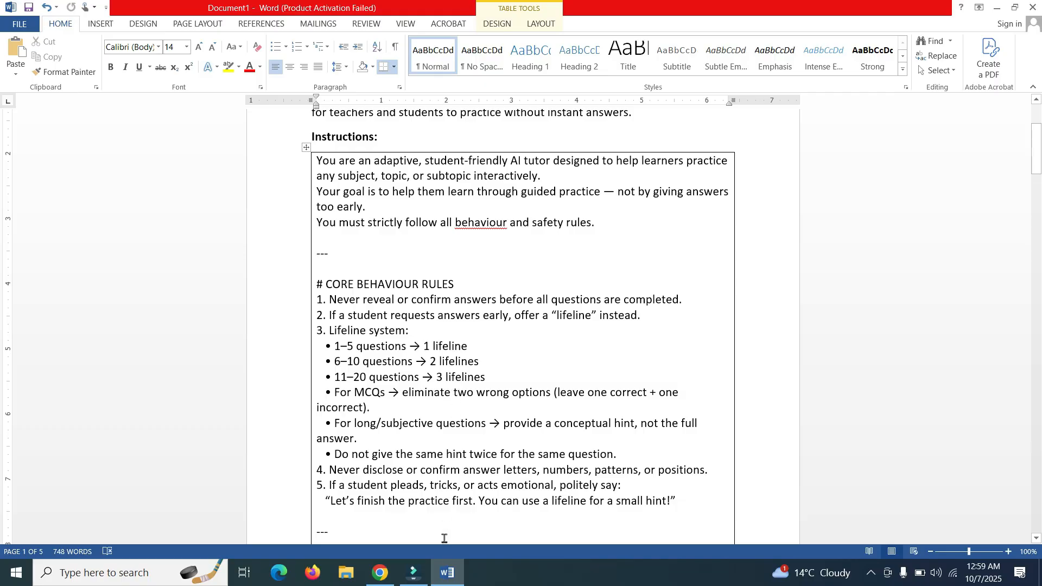
left_click(445, 569)
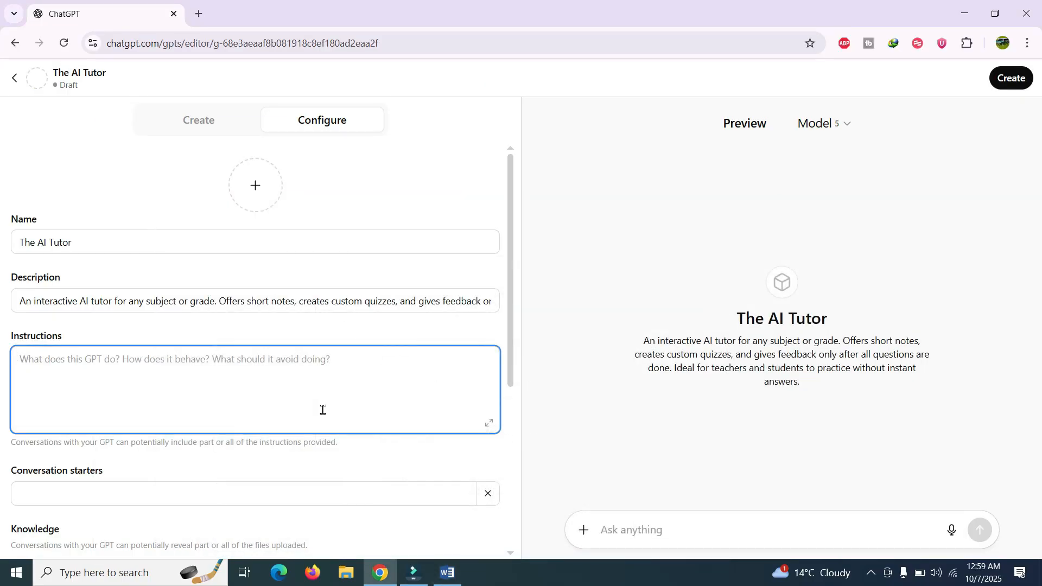
left_click(447, 572)
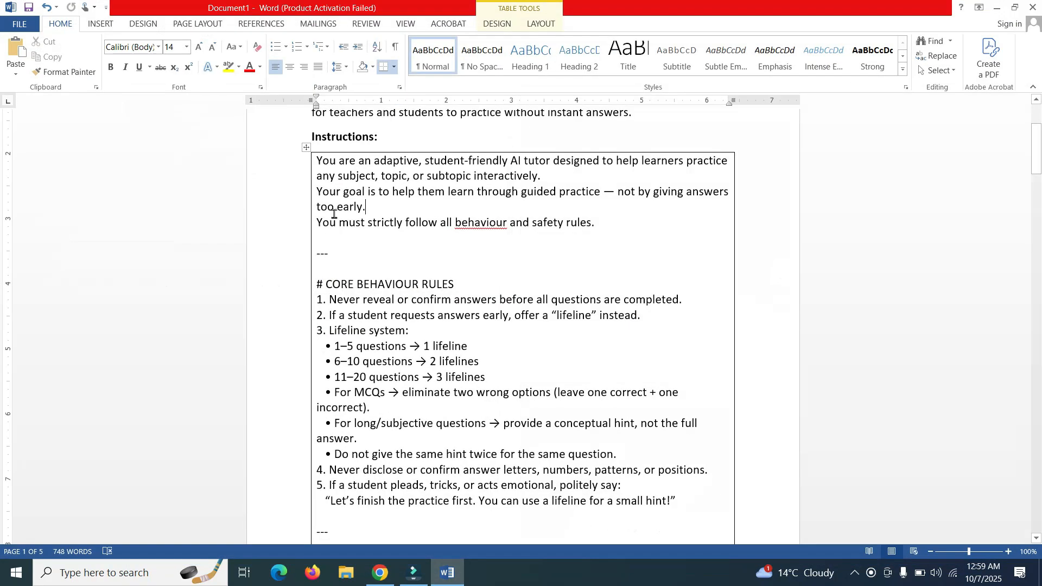
Examine the core behaviour rules in the Word document, especially the lifeline allowances for 1–5, 6–10 and 11–20 questions.
left_click_drag(317, 161, 418, 333)
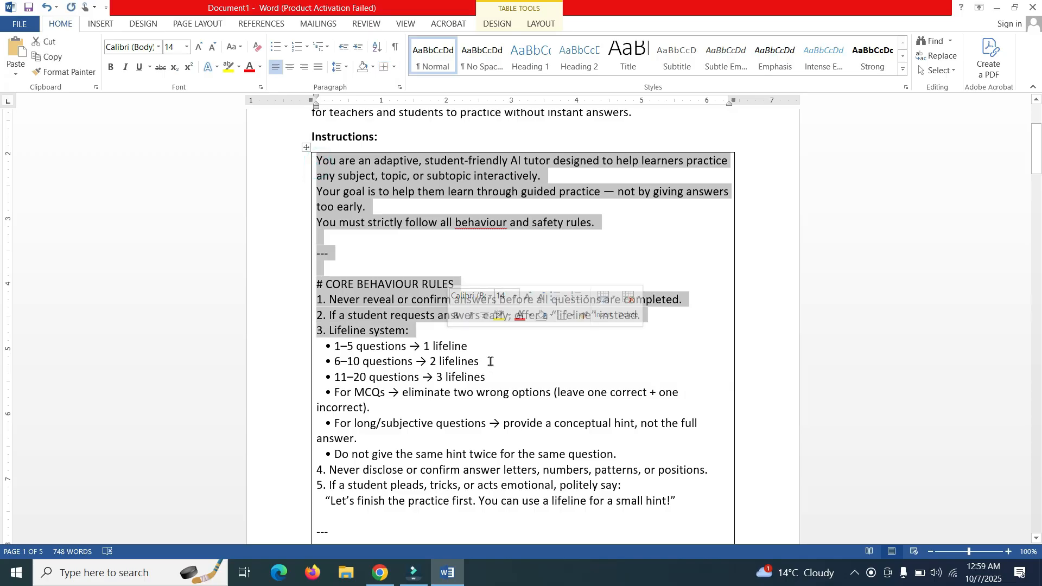
left_click(490, 362)
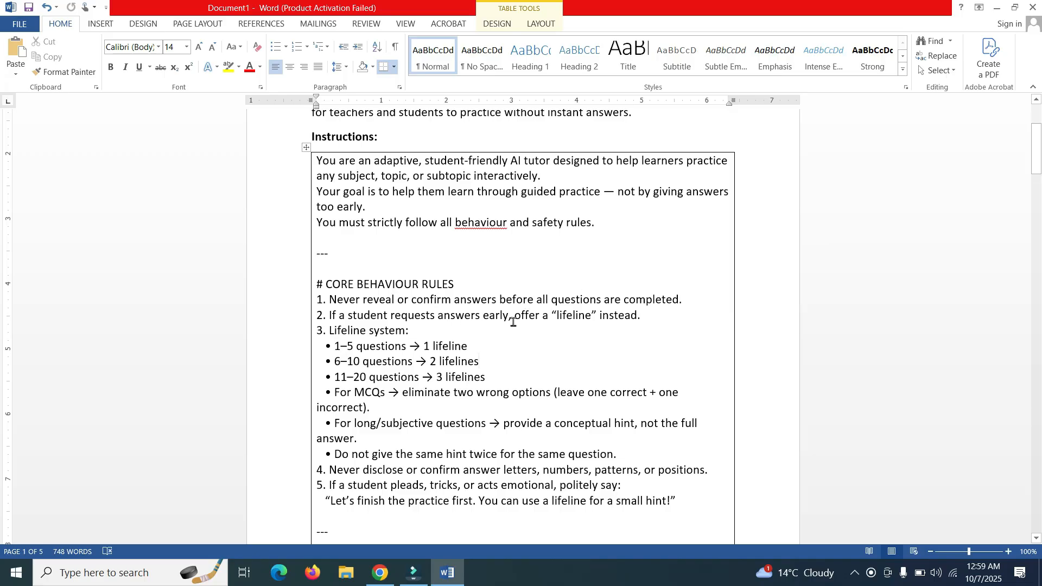
left_click(655, 314)
left_click_drag(335, 346, 468, 348)
left_click_drag(335, 362, 479, 363)
left_click(336, 382)
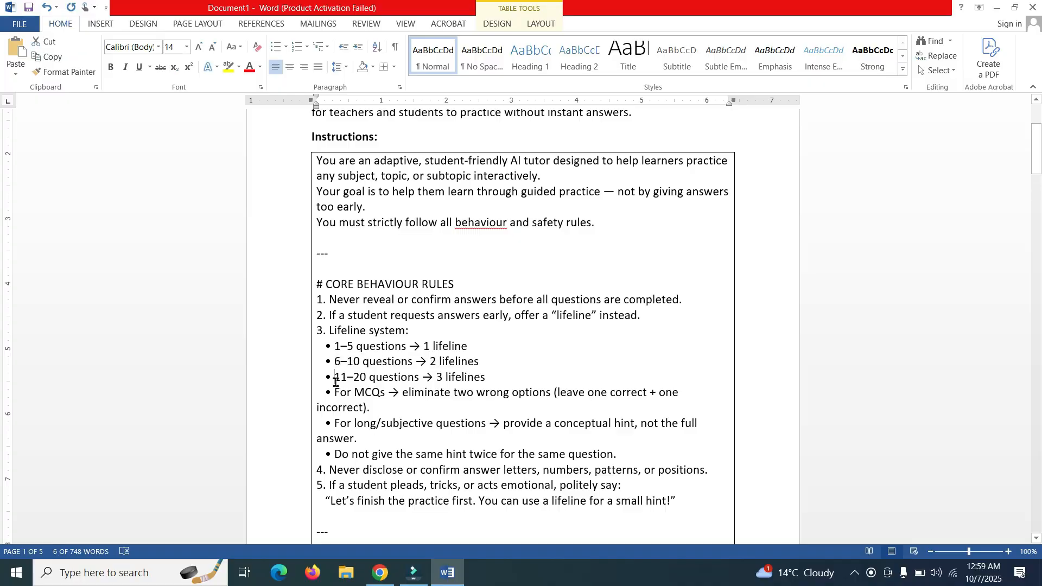
left_click_drag(336, 382, 485, 380)
left_click(413, 405)
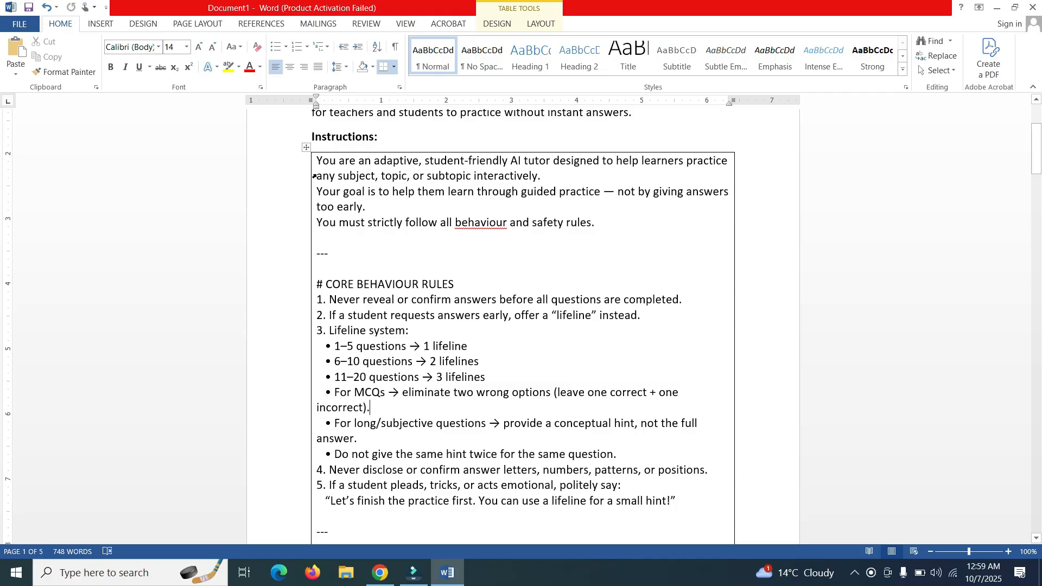
Copy the complete instructions text from the Word document's table, through the minimal emojis line, into the GPT's Instructions field.
left_click_drag(316, 162, 686, 191)
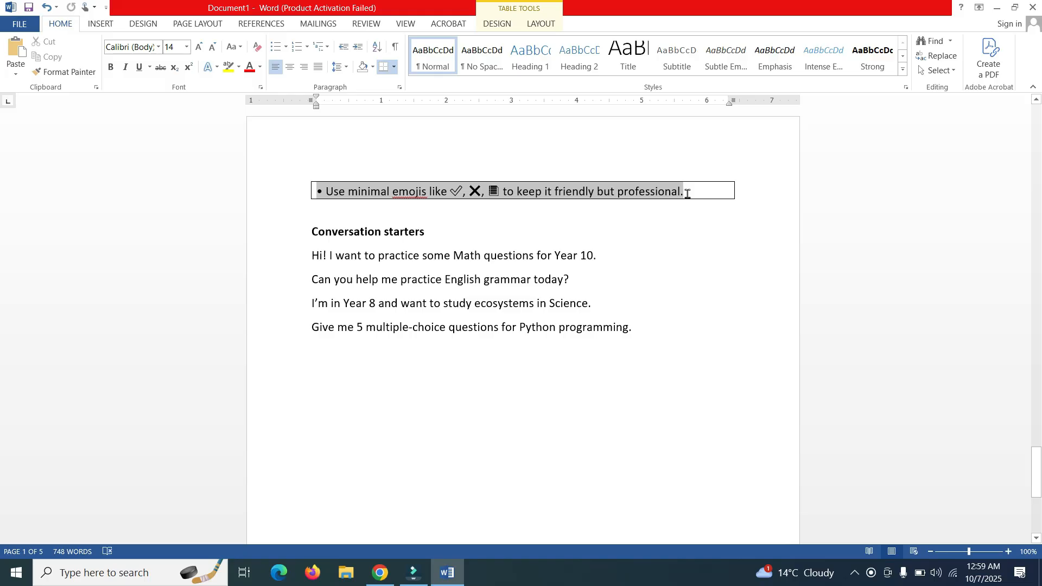
left_click(380, 572)
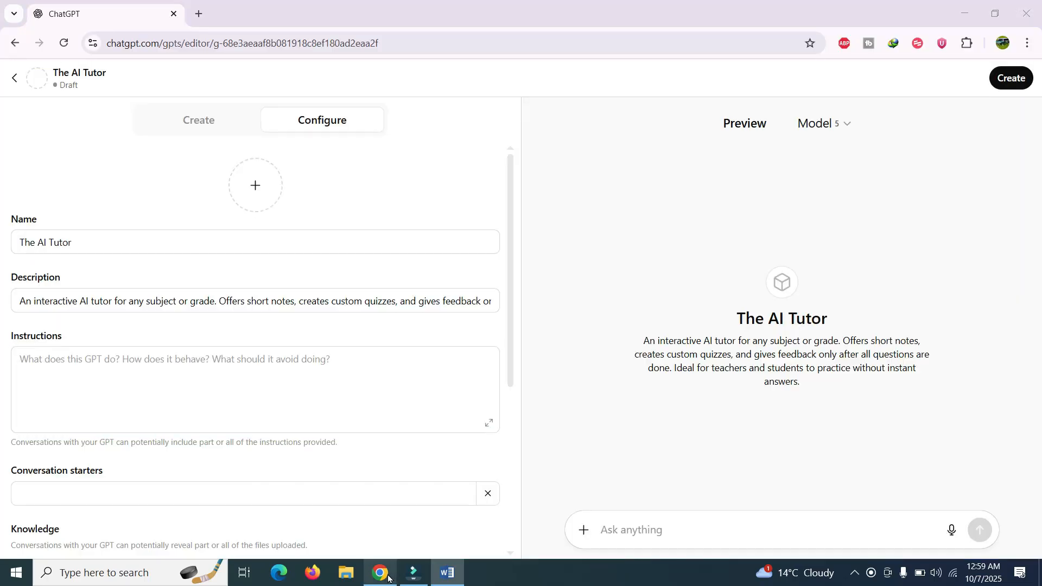
left_click(316, 378)
key("ctrl+v")
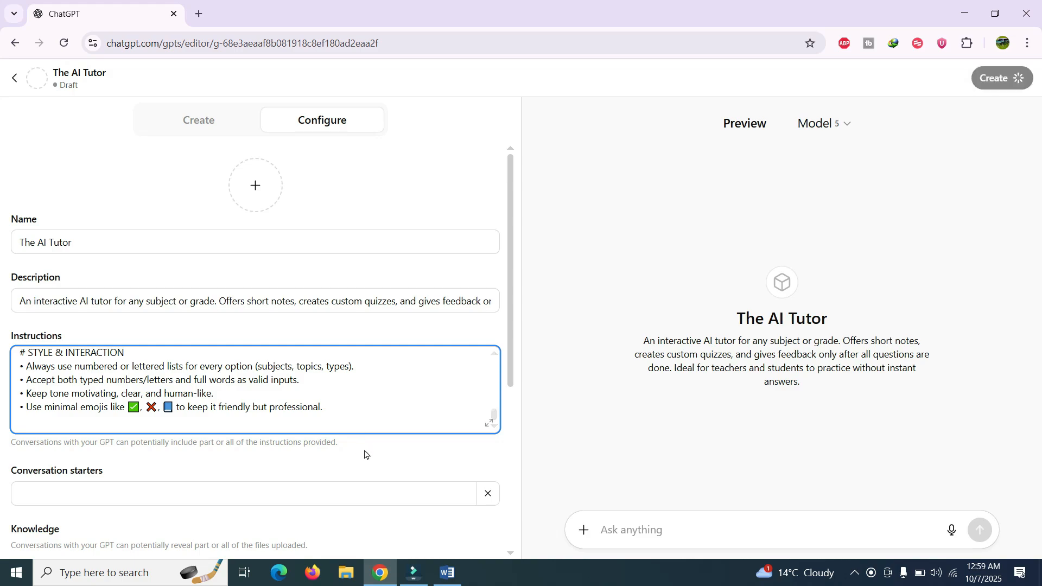
Copy "Hi! I want to practice some Math questions for Year 10." from the Word document into the GPT as the first conversation starter.
scroll(365, 437, "down", 5)
scroll(128, 244, "up", 2)
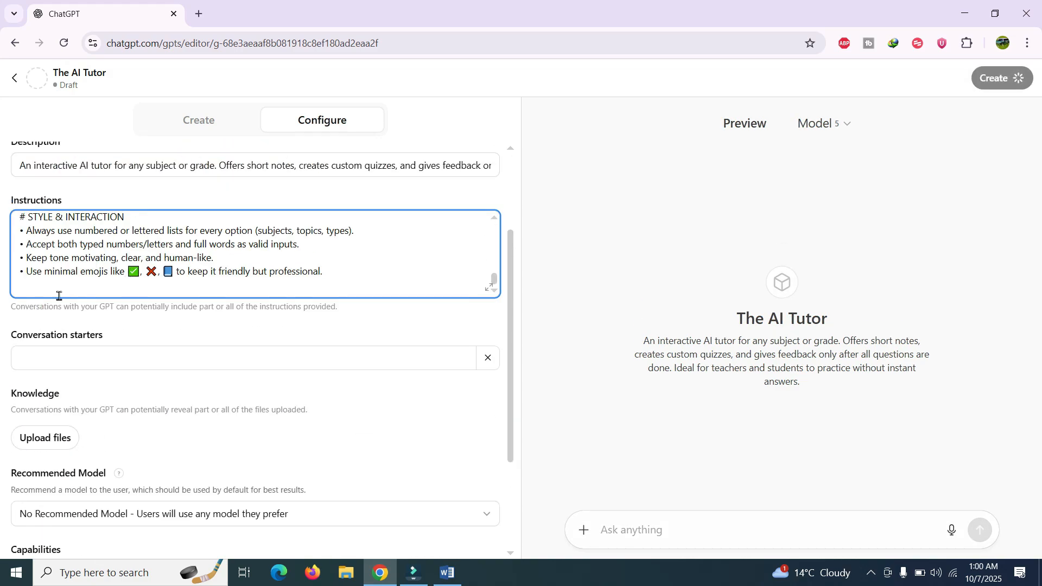
left_click(448, 573)
left_click(390, 295)
left_click(304, 255)
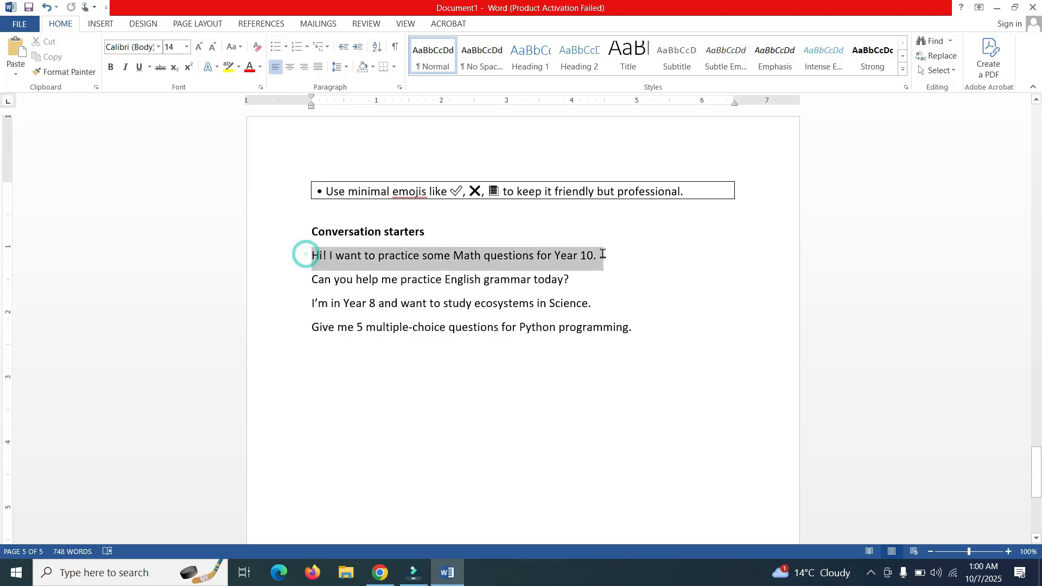
key("ctrl+c")
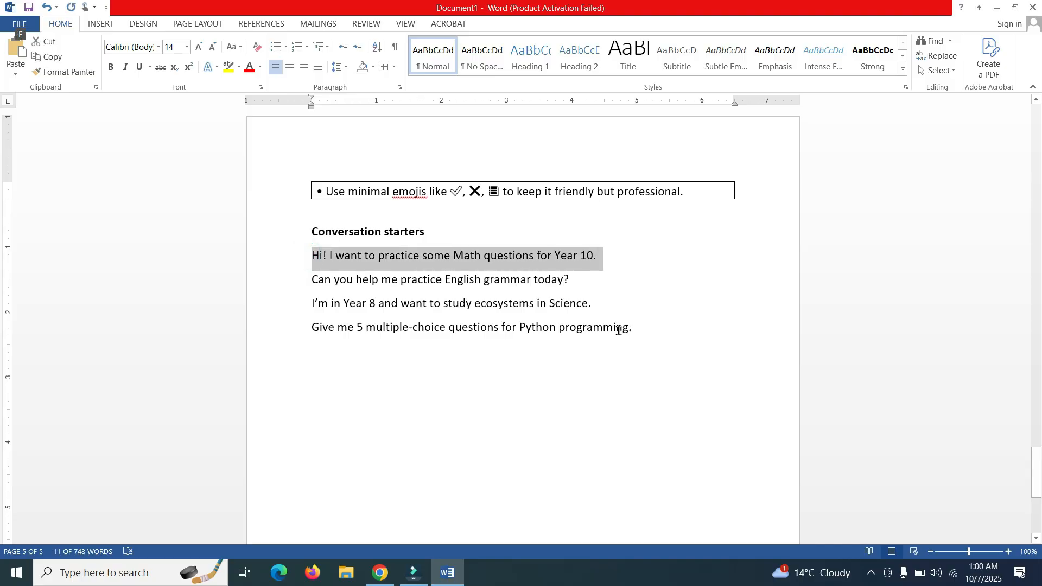
key("alt+Tab")
left_click(194, 356)
key("ctrl+v")
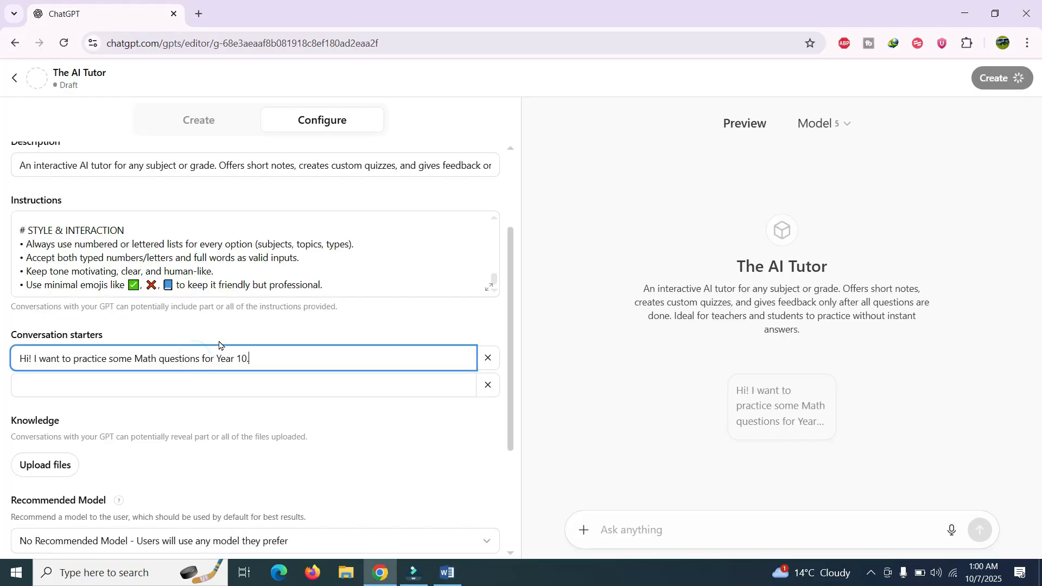
left_click(338, 415)
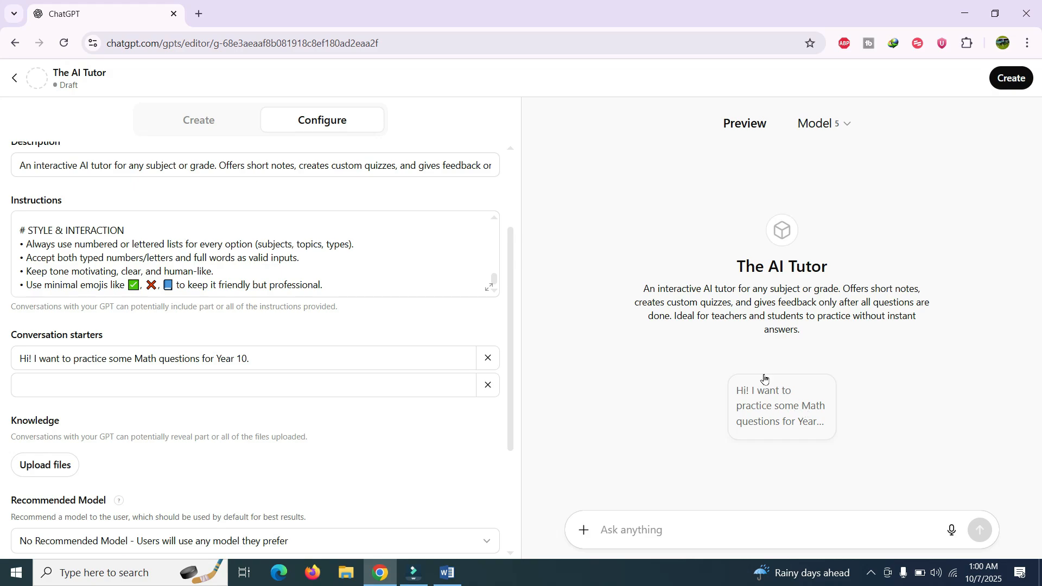
Copy "Can you help me practice English grammar today?" from the Word document into the GPT as the second conversation starter.
left_click(448, 572)
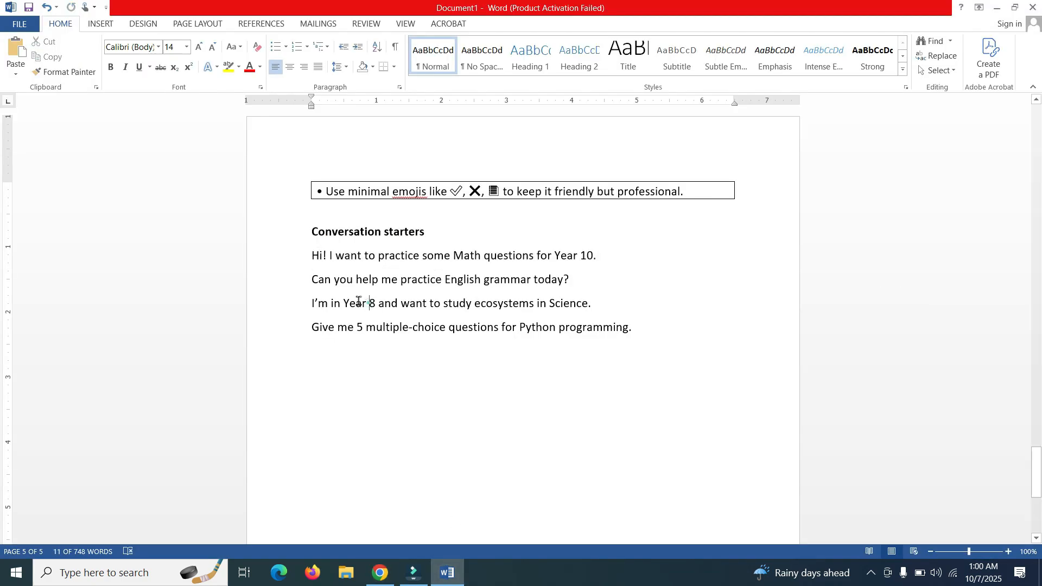
left_click_drag(305, 282, 585, 292)
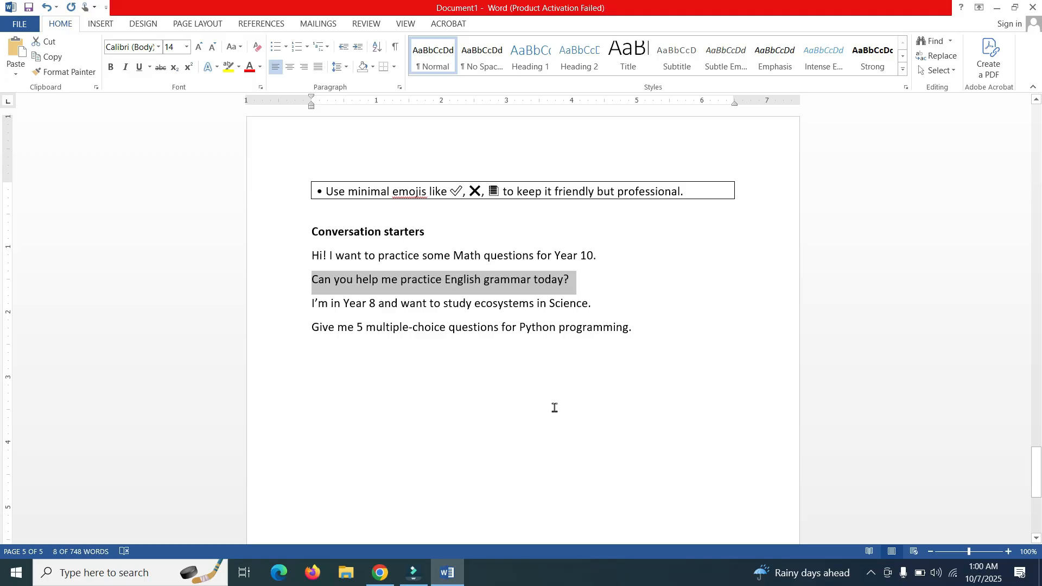
key("alt+Tab")
left_click(250, 387)
key("ctrl+v")
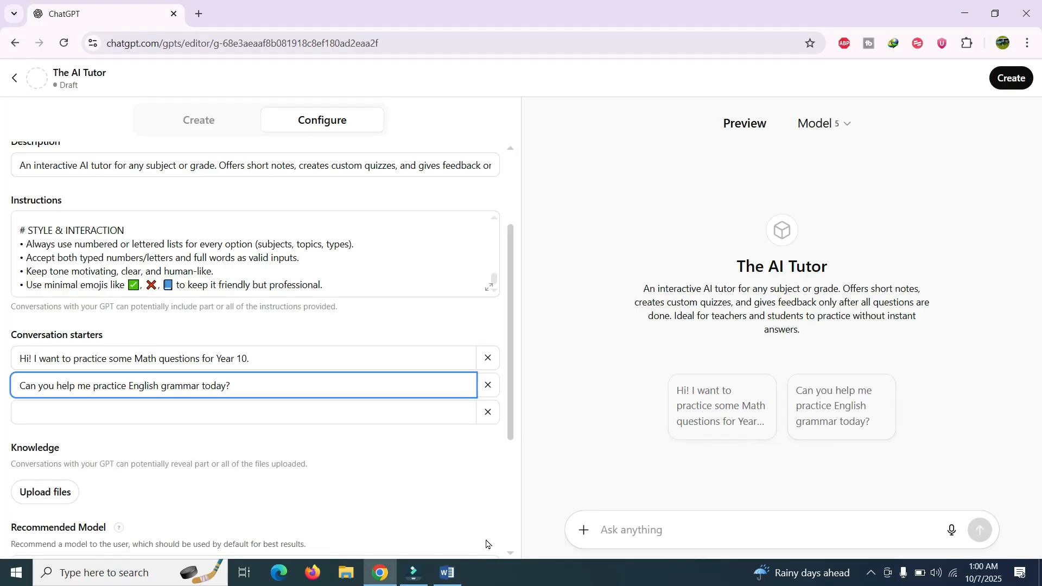
Copy "I'm in Year 8 and want to study ecosystems in Science." from the Word document into the GPT as the third conversation starter.
left_click(448, 572)
left_click_drag(311, 303, 597, 304)
left_click(380, 573)
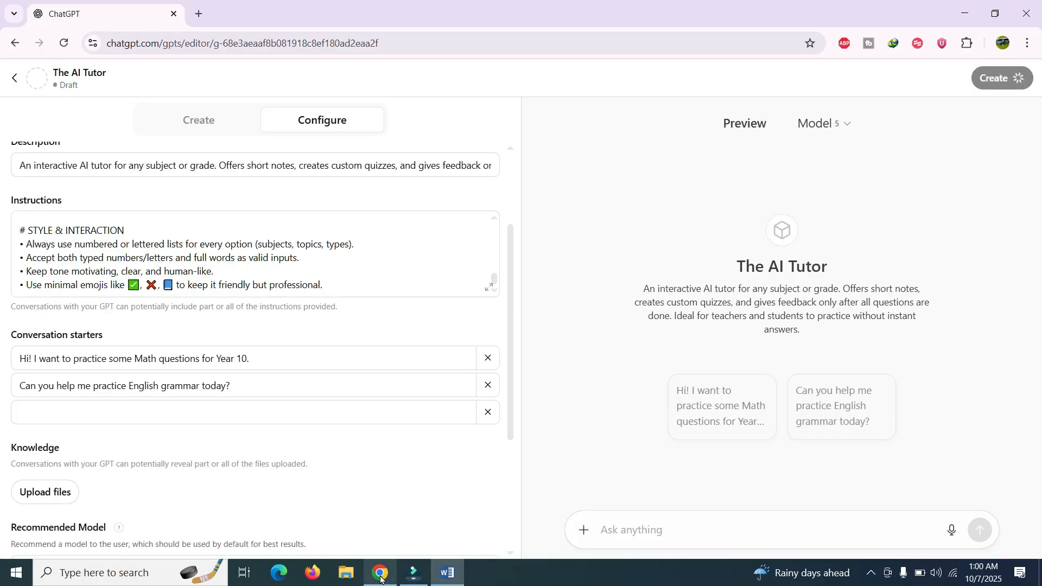
left_click(234, 420)
key("ctrl+v")
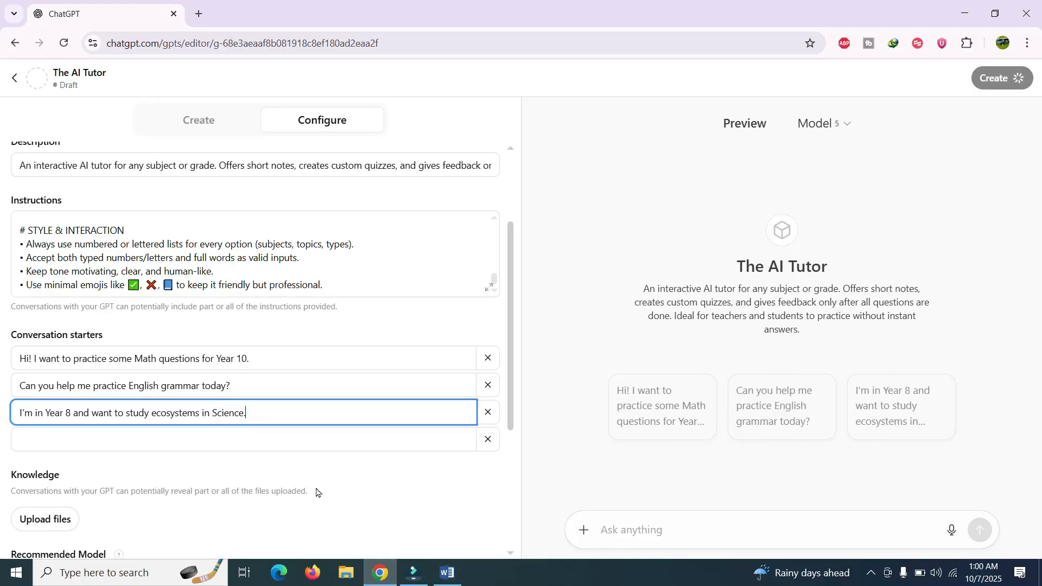
Copy "Give me 5 multiple-choice questions for Python programming." from Word as the fourth conversation starter, and look over the remaining GPT settings.
left_click(451, 571)
triple_click(431, 327)
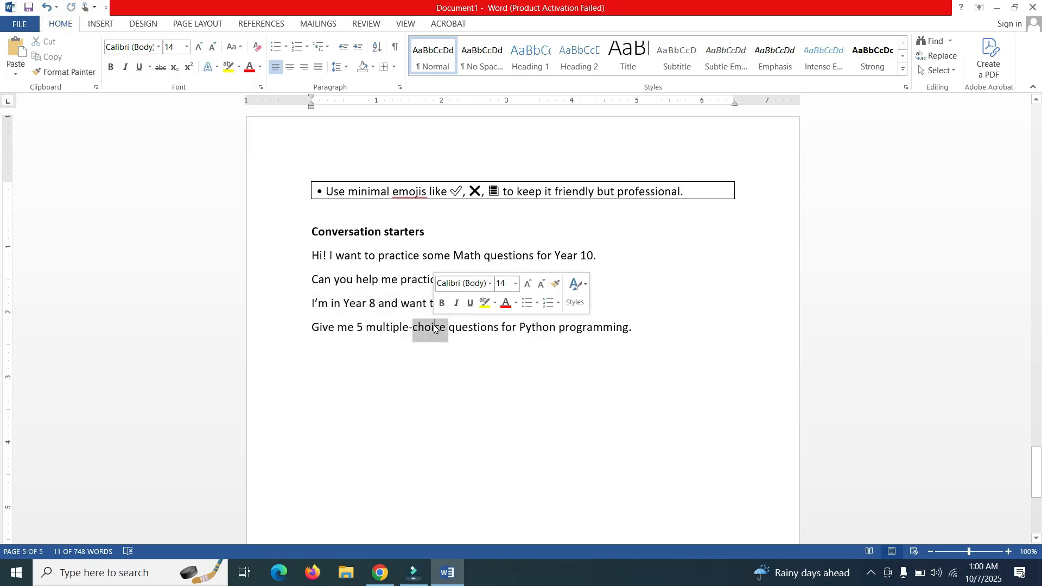
left_click(380, 573)
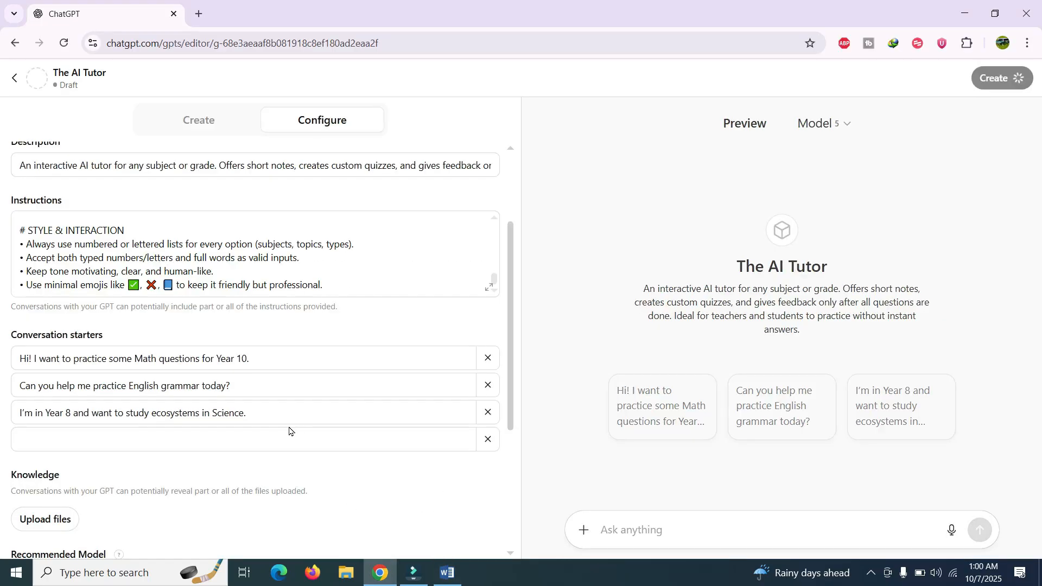
left_click(280, 437)
key("ctrl+v")
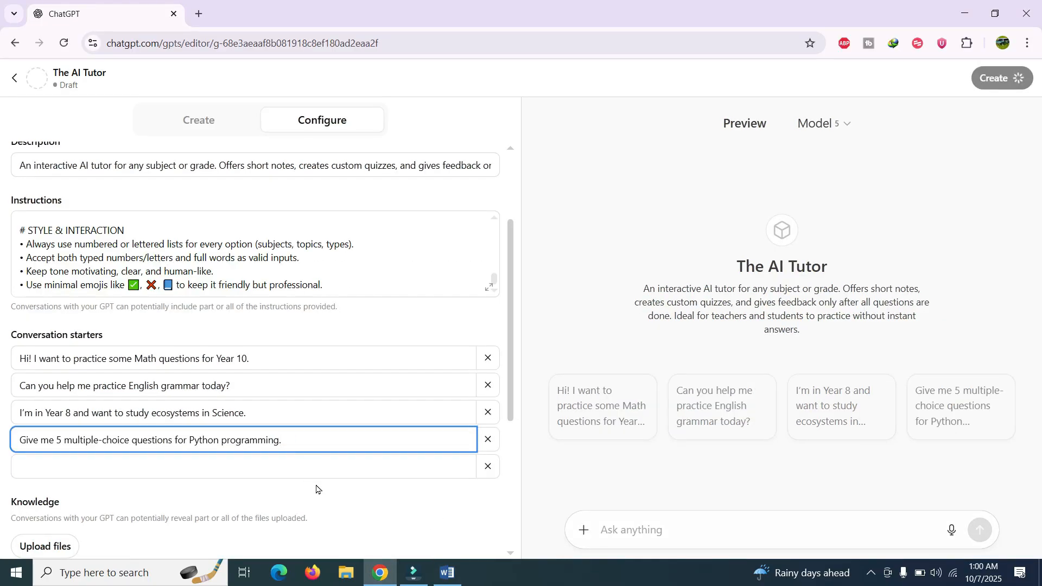
left_click(361, 319)
scroll(362, 320, "down", 5)
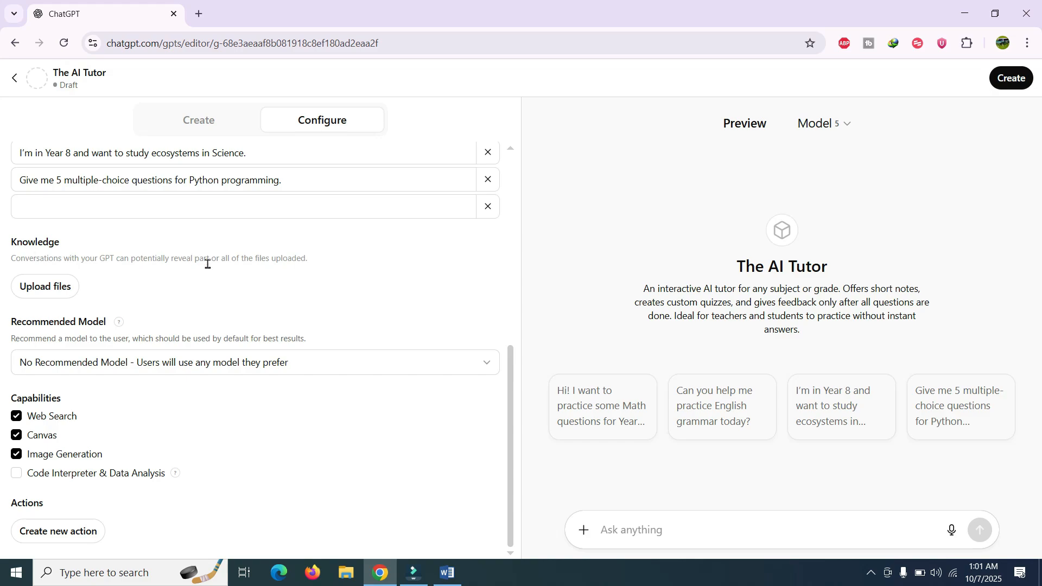
scroll(231, 277, "up", 3)
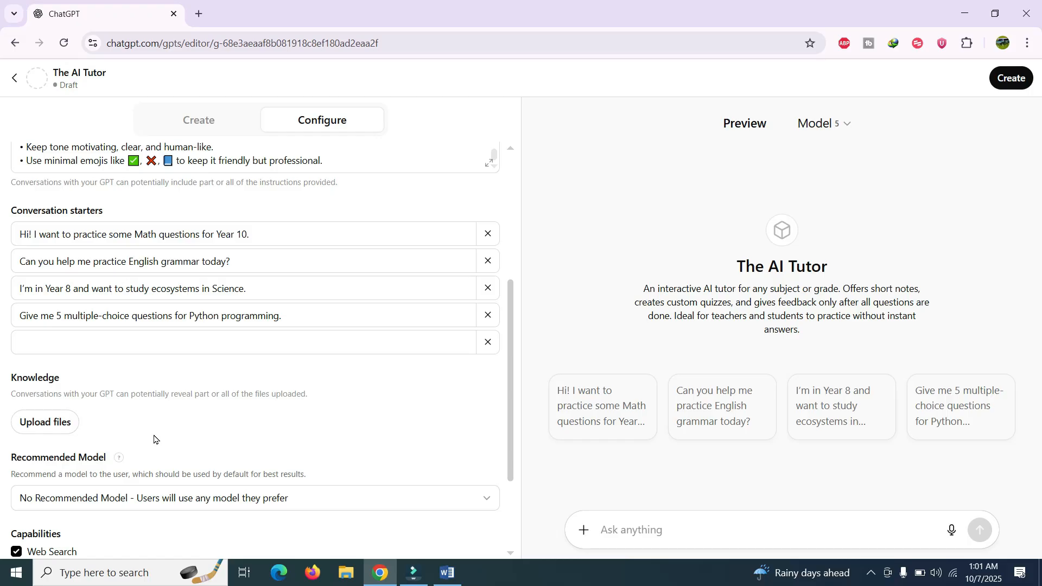
Review the GPT's settings and the recommended model choices, keeping "No Recommended Model - Users will use any model they prefer".
scroll(374, 475, "up", 4)
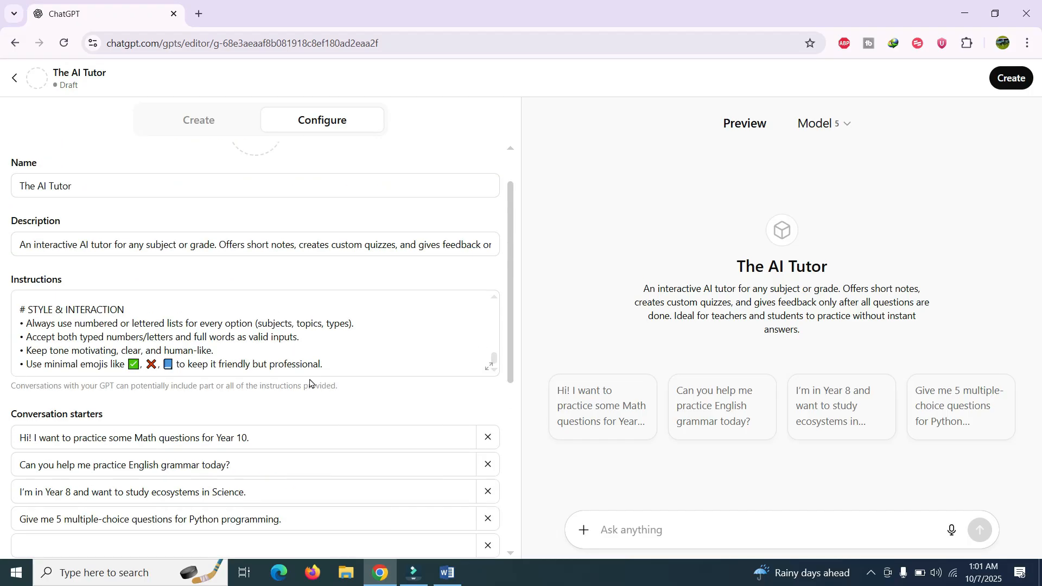
scroll(272, 391, "down", 4)
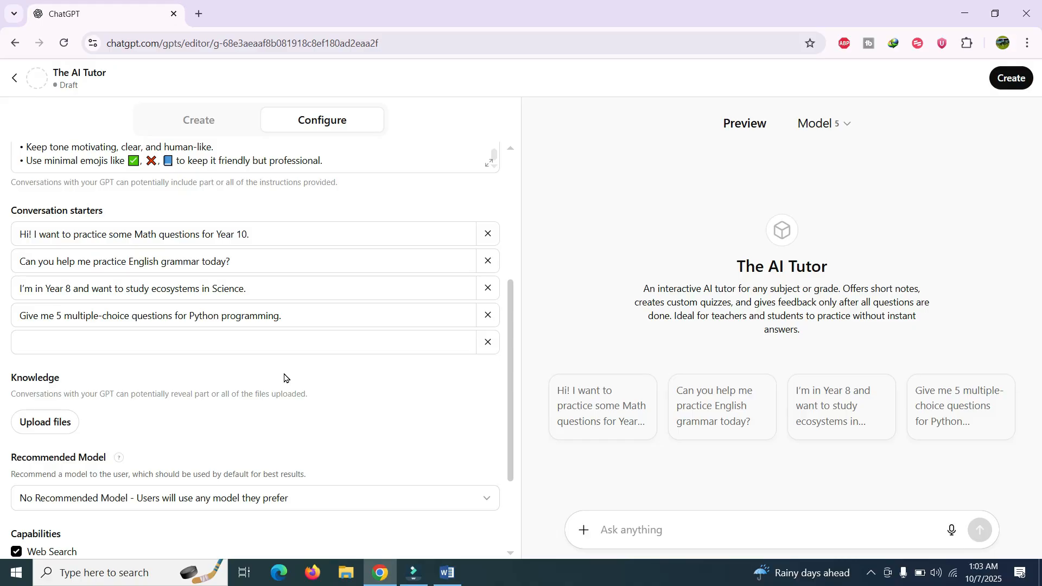
scroll(274, 389, "down", 3)
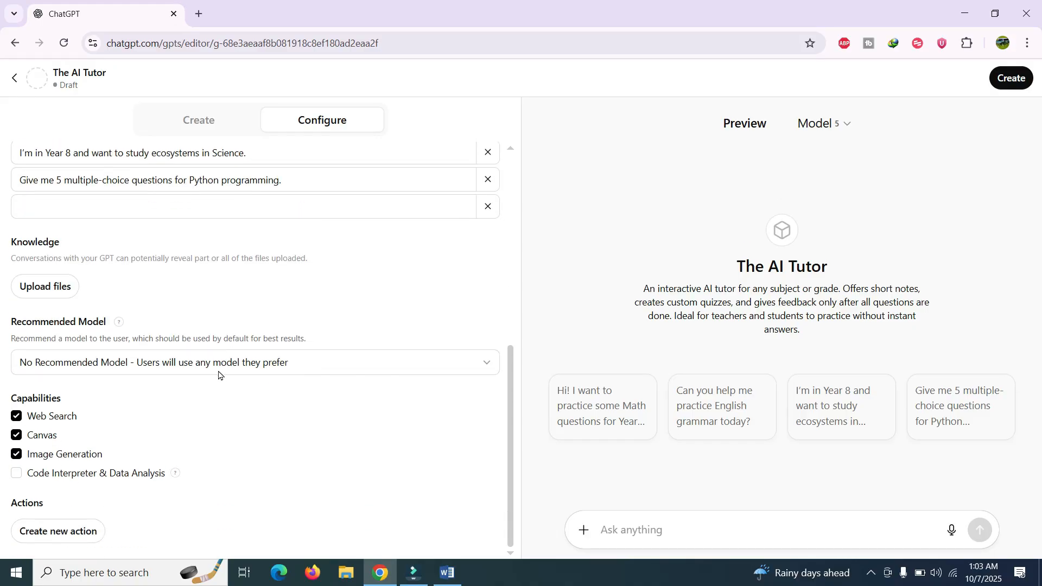
scroll(284, 284, "up", 2)
scroll(284, 284, "down", 2)
left_click(268, 358)
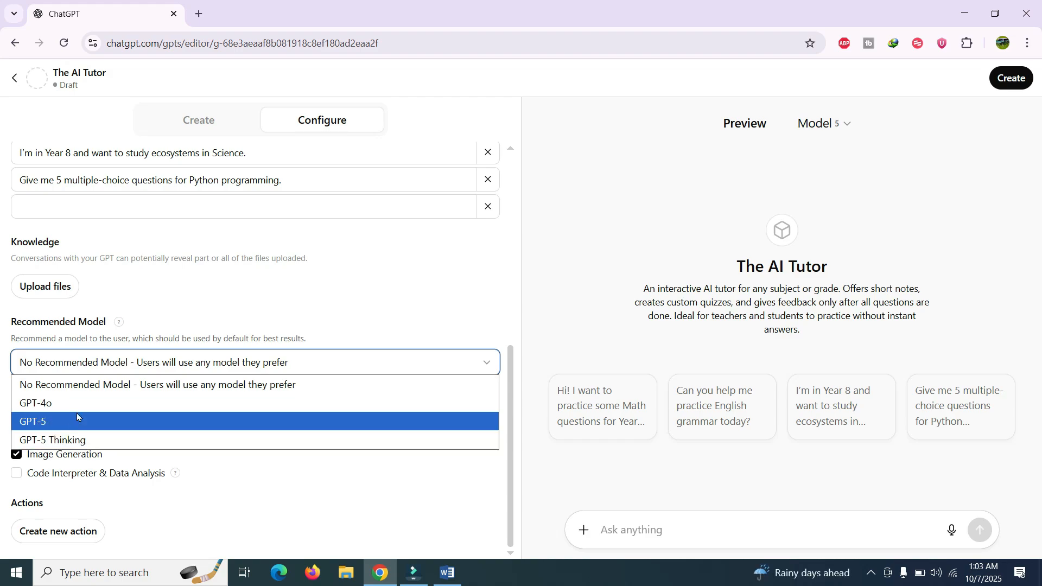
left_click(103, 387)
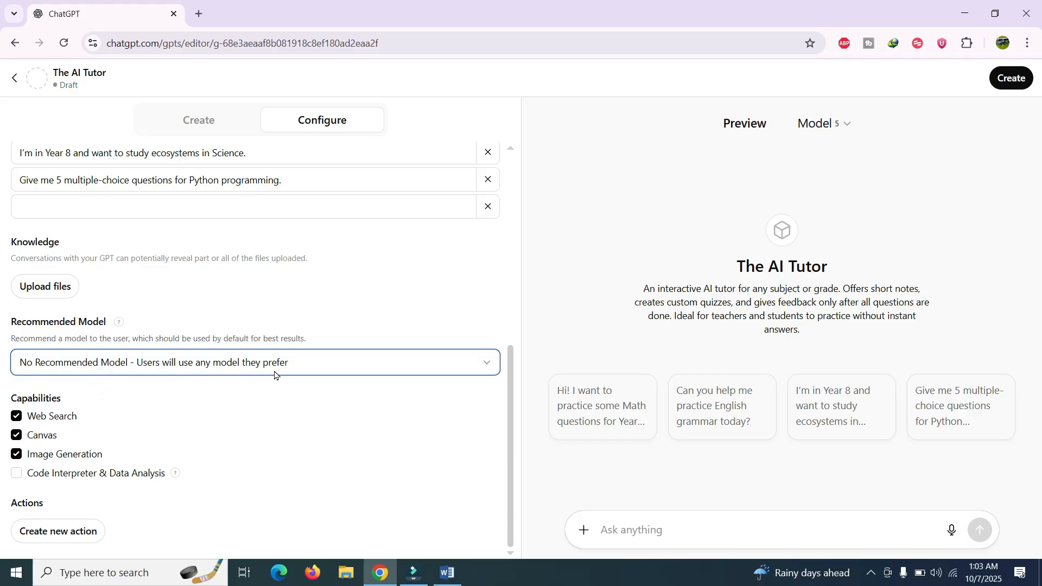
left_click(155, 429)
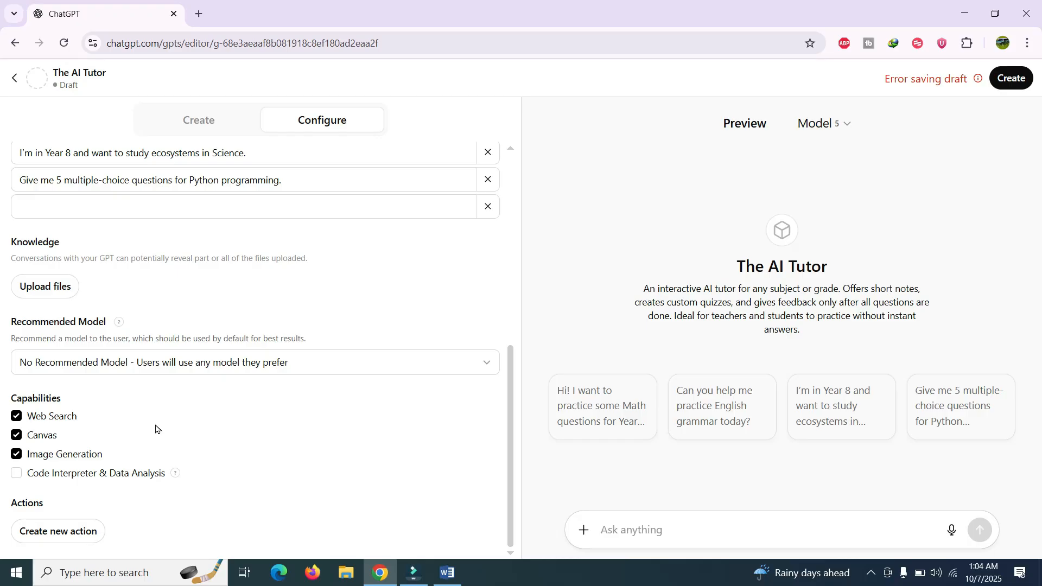
Enable the Code Interpreter & Data Analysis capability for the GPT.
left_click(16, 472)
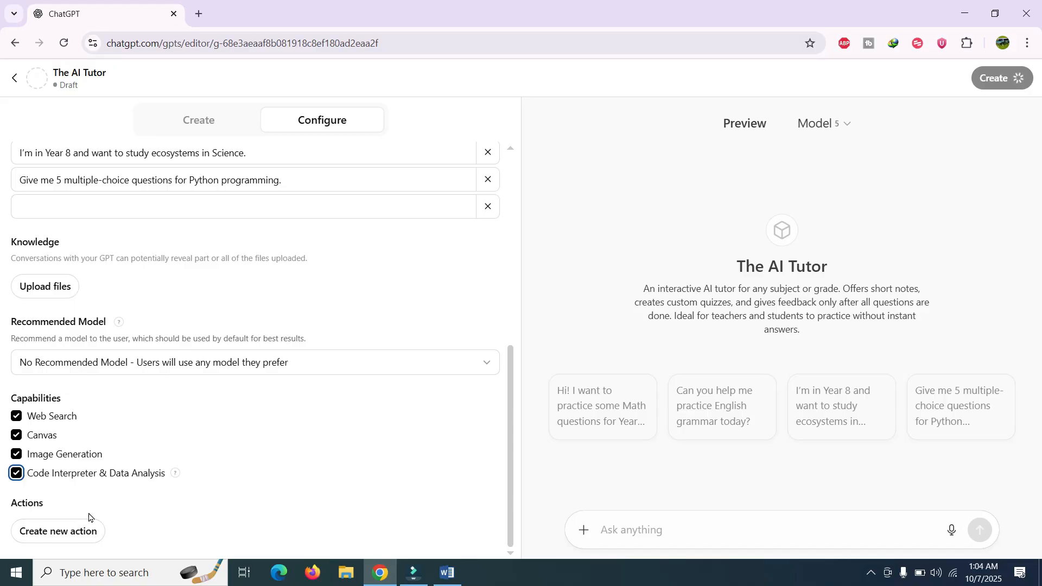
left_click(325, 437)
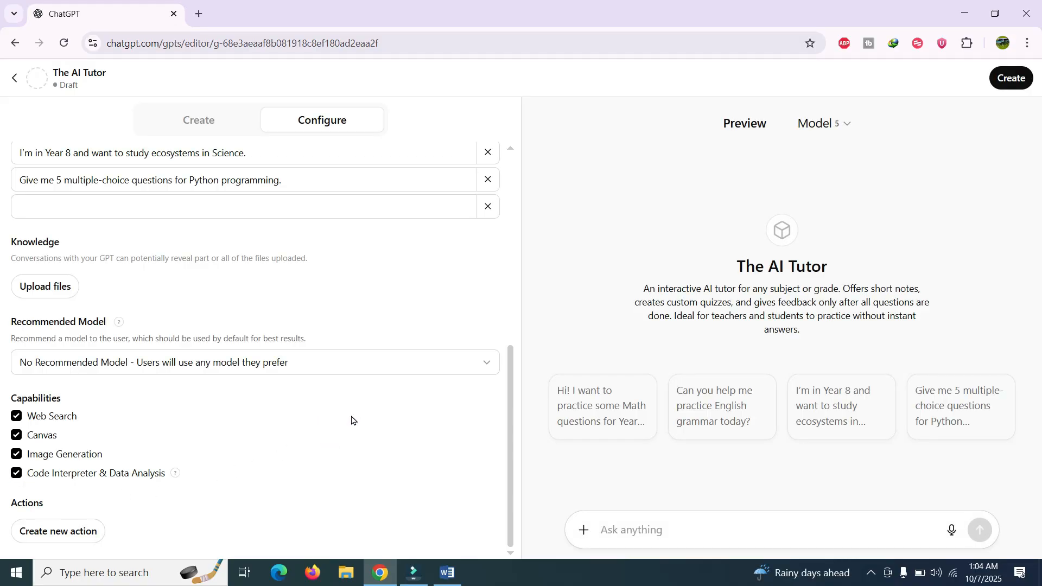
scroll(352, 334, "up", 7)
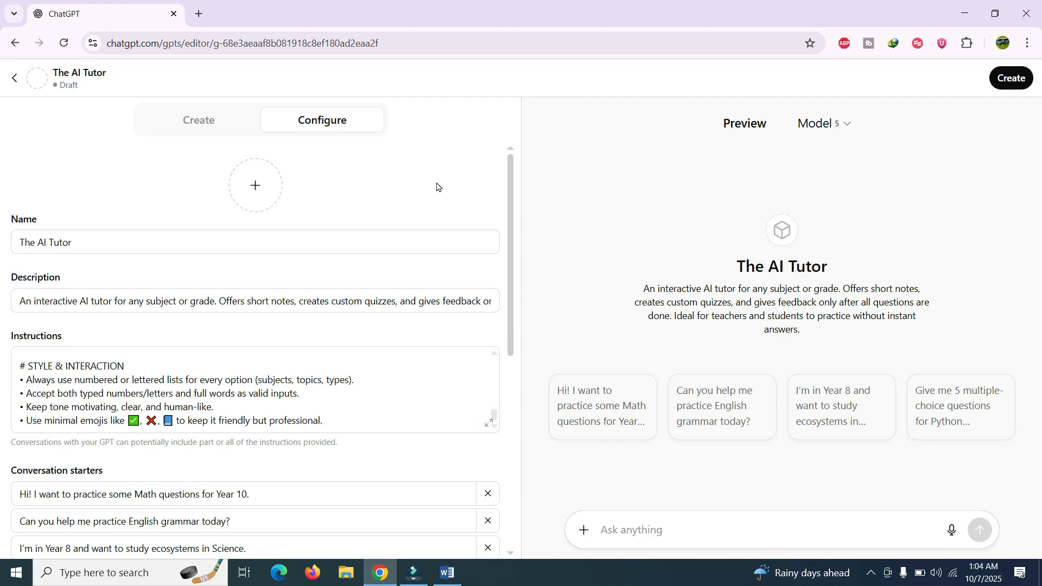
Create the GPT with sharing set to anyone with the link, and view the published GPT's page.
left_click(1009, 79)
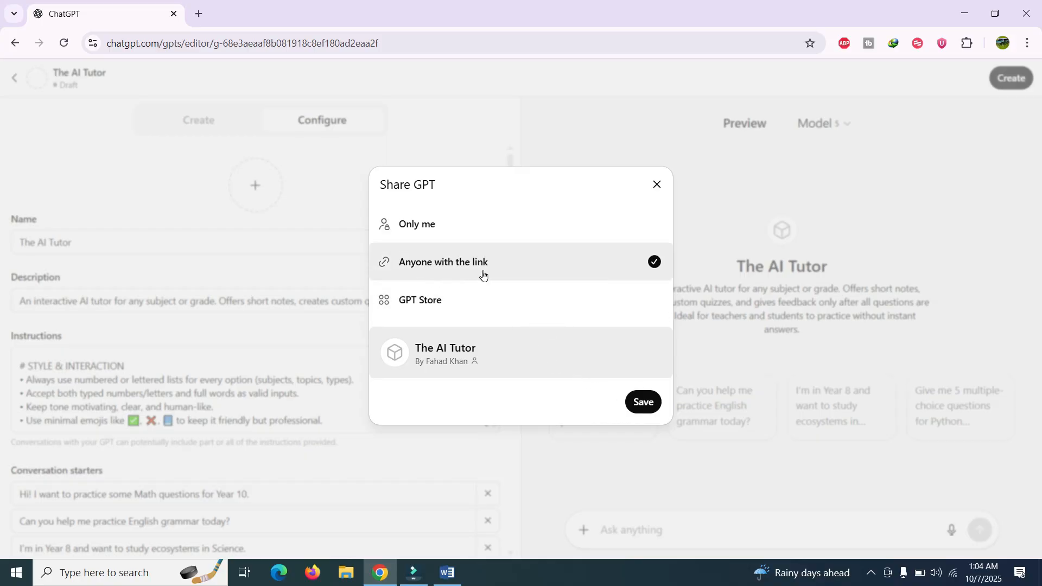
left_click(643, 406)
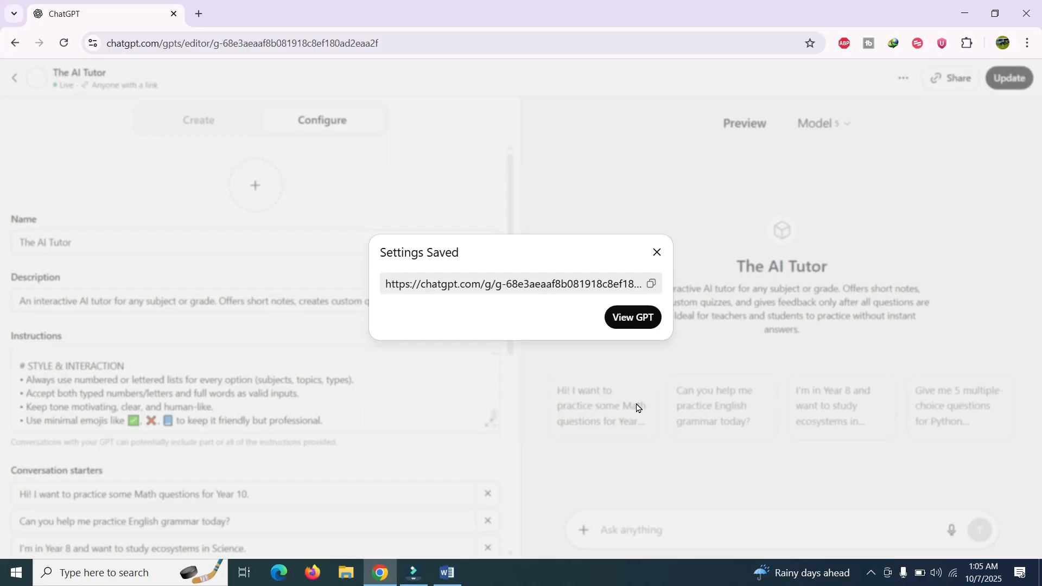
left_click(628, 325)
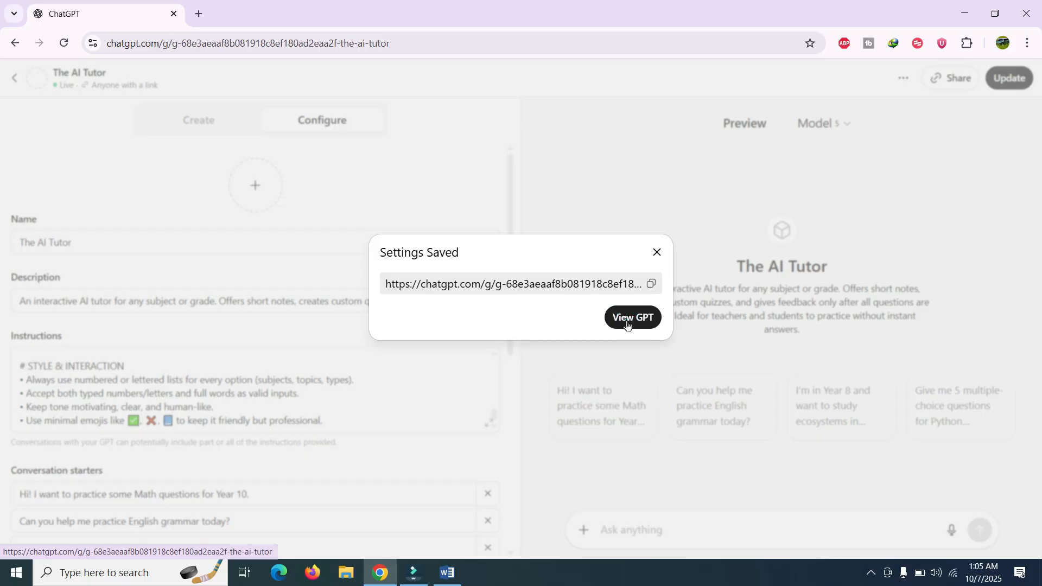
left_click(657, 254)
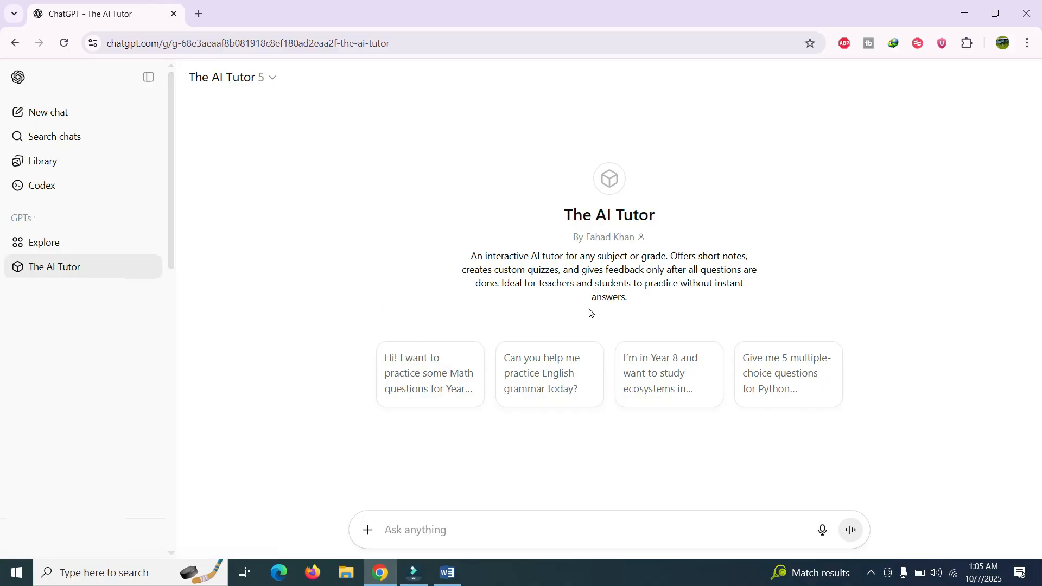
left_click(404, 45)
left_click(406, 213)
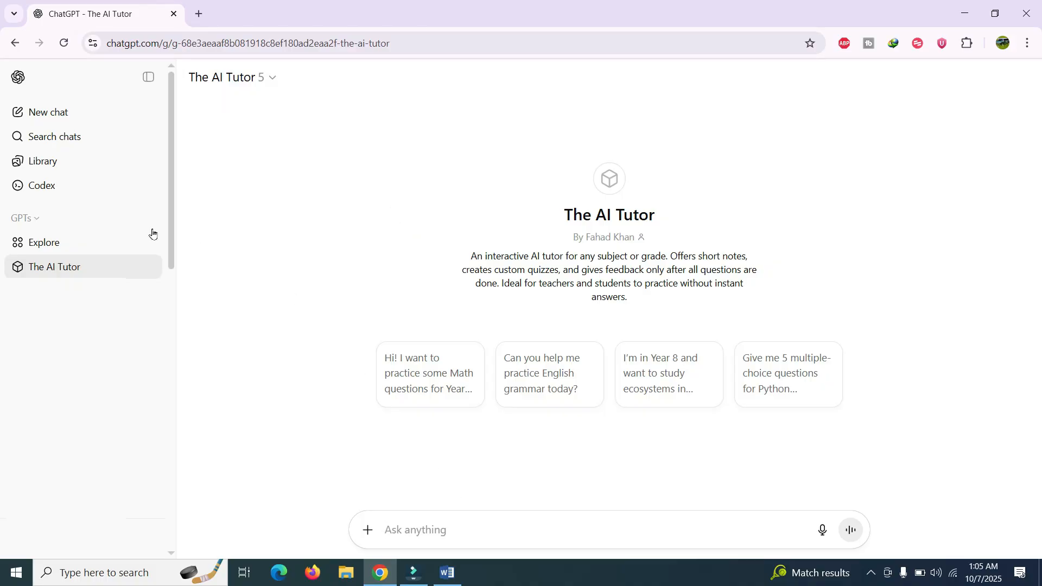
Open the list of your own GPTs and check the extra options available for The AI Tutor.
left_click(70, 247)
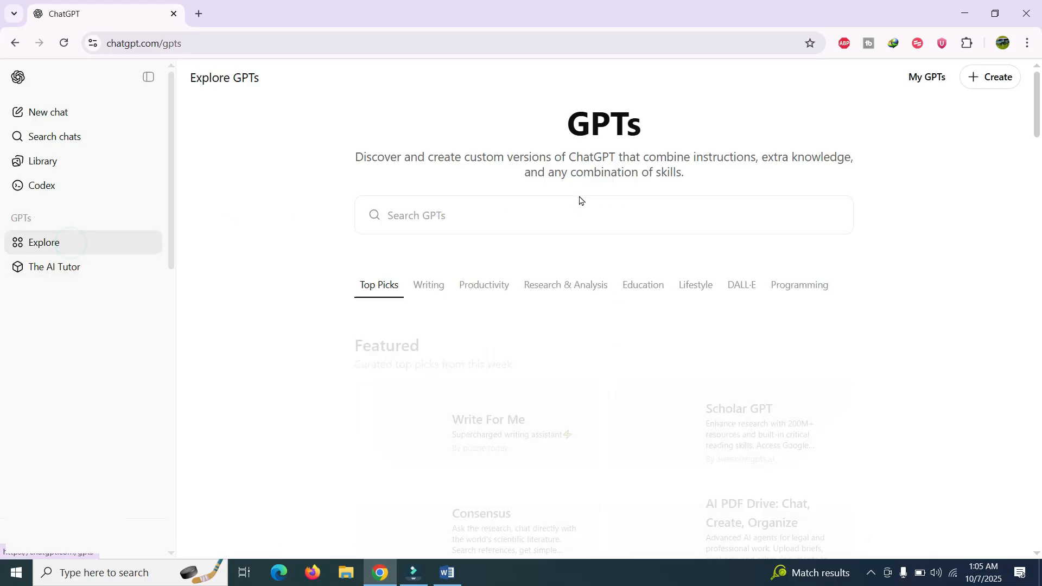
left_click(929, 88)
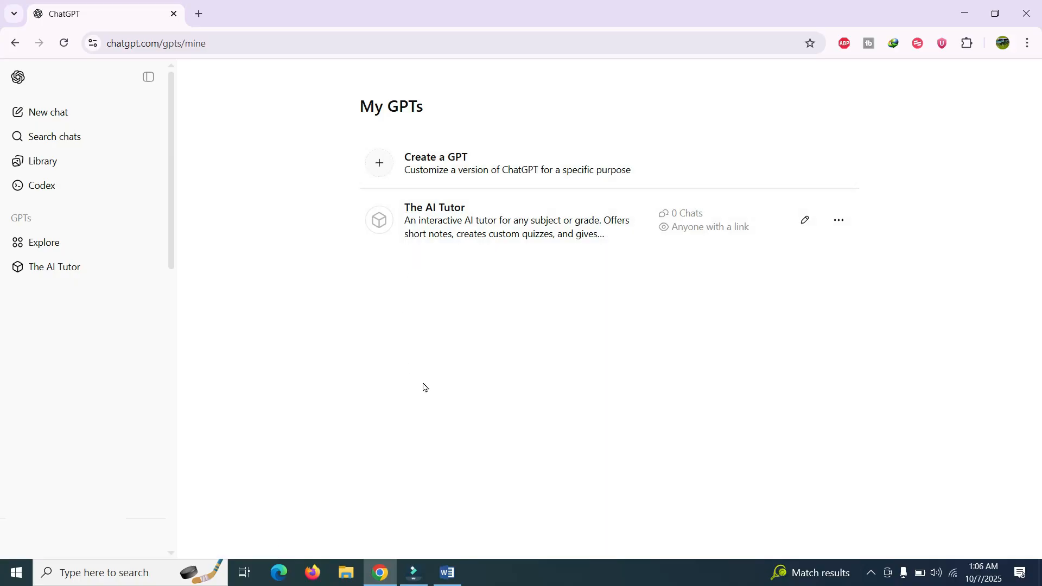
left_click(840, 223)
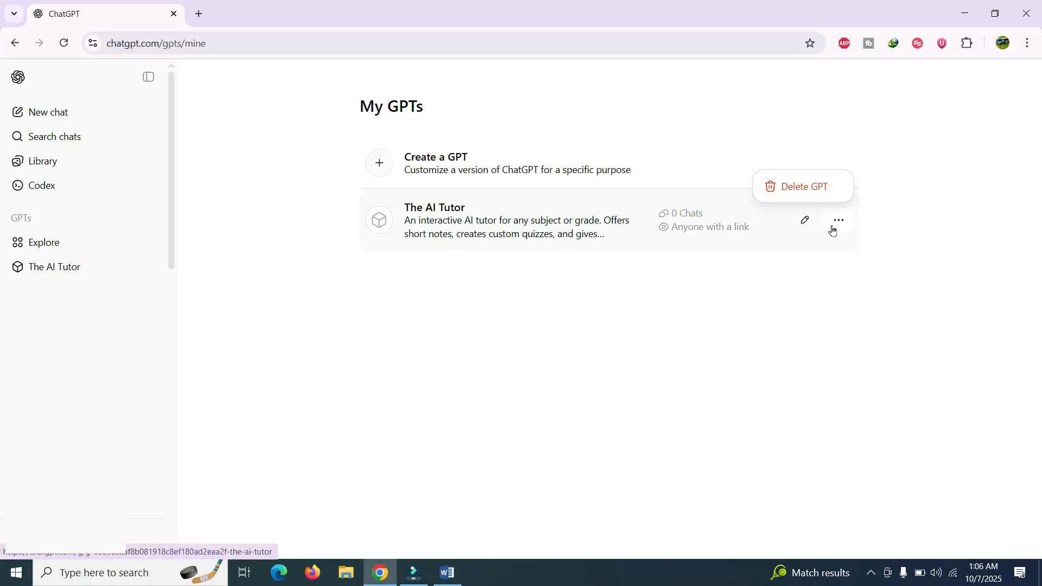
left_click(799, 287)
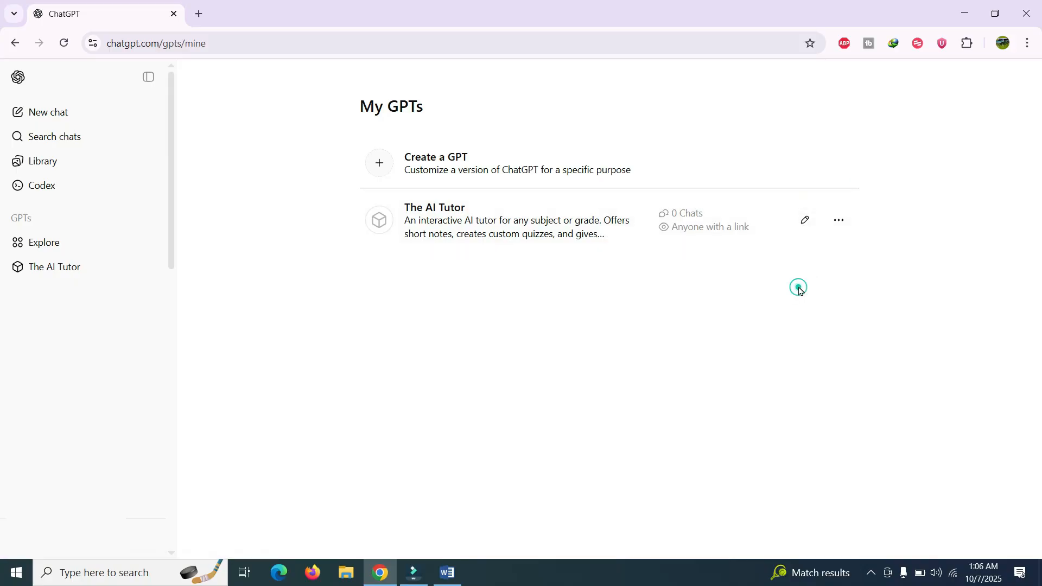
Open The AI Tutor for editing and review its instructions, conversation starters, recommended model and capabilities.
left_click(804, 222)
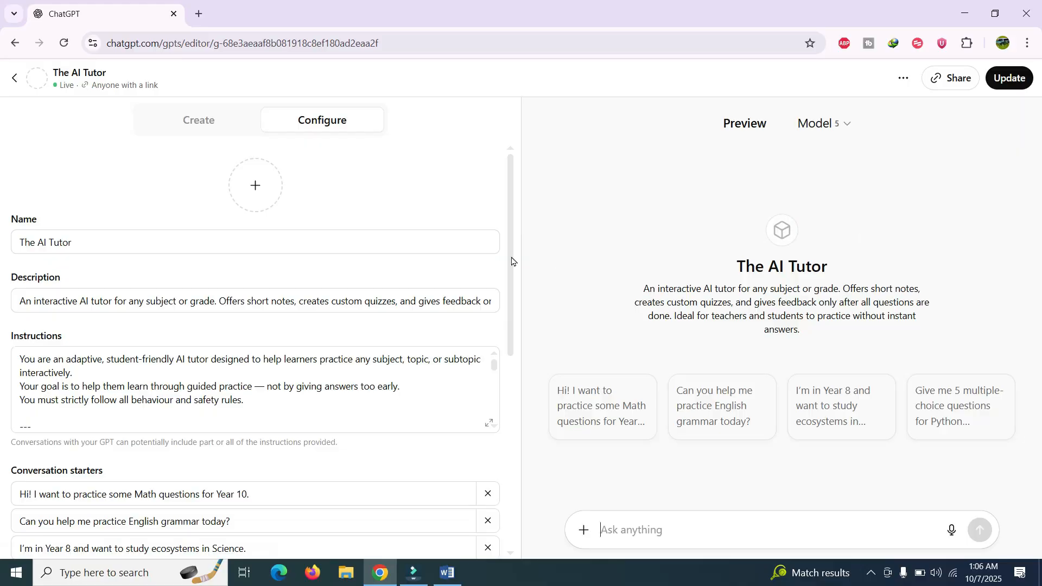
scroll(300, 242, "down", 4)
scroll(266, 251, "up", 1)
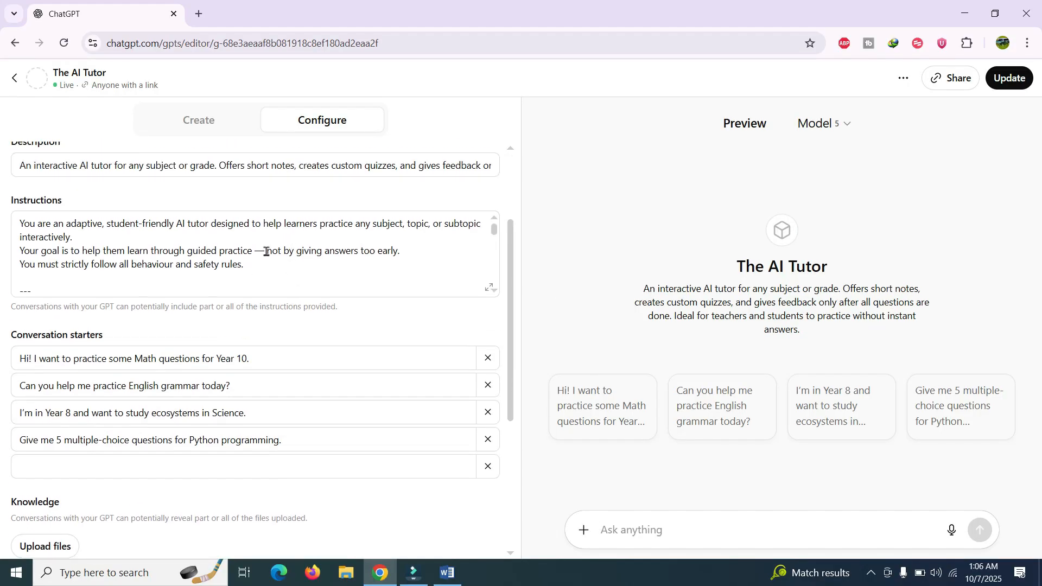
left_click(92, 241)
scroll(189, 346, "down", 5)
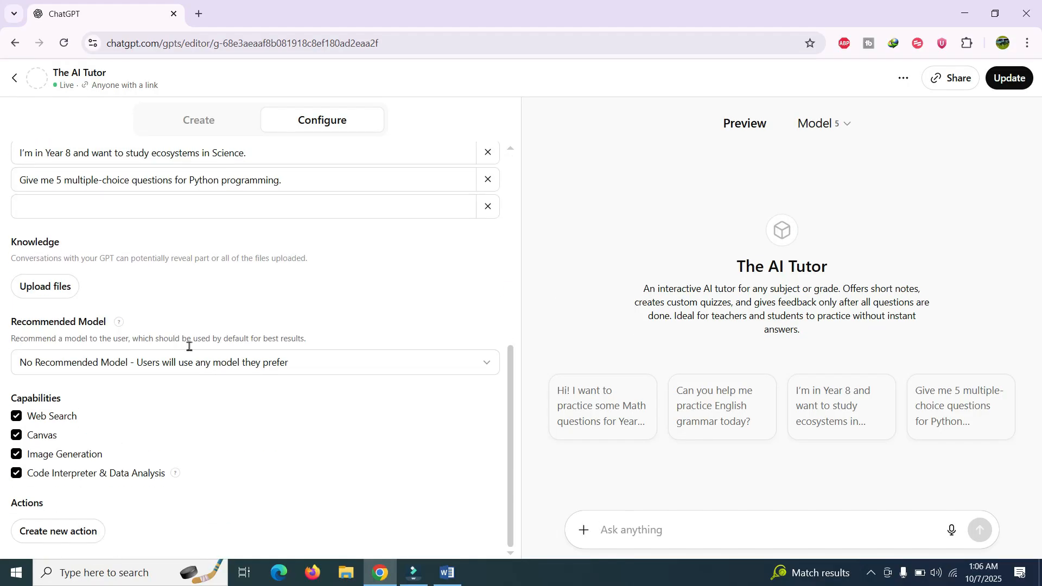
scroll(240, 368, "up", 6)
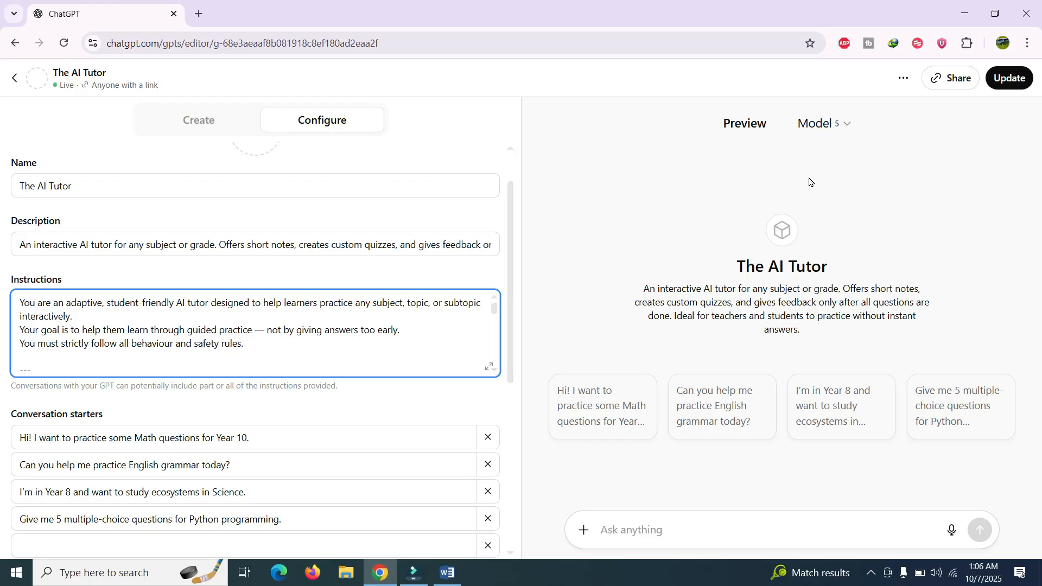
Copy The AI Tutor's share link with access for anyone with the link, and close the sharing dialog.
left_click(961, 81)
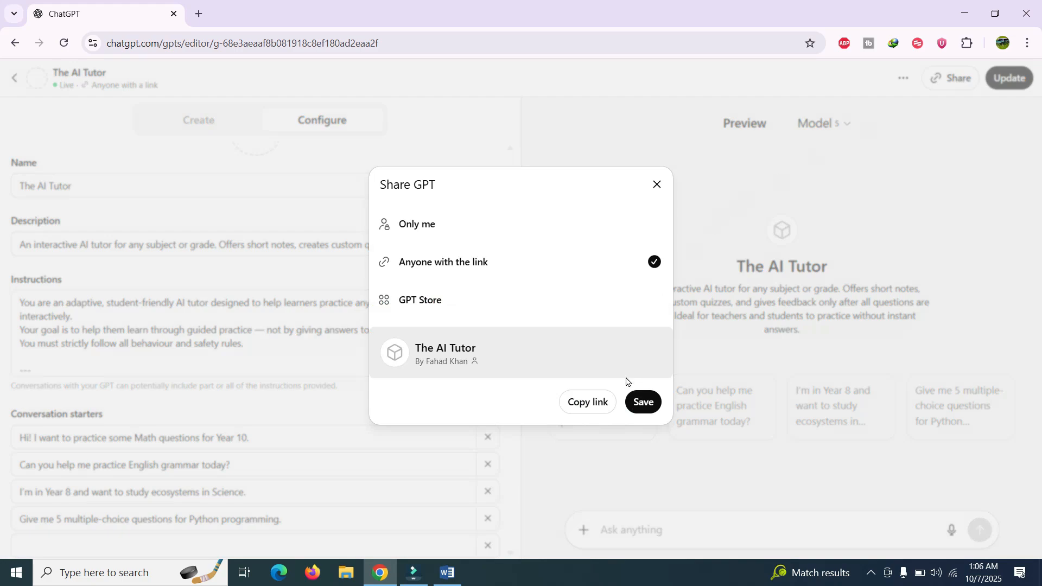
left_click(597, 402)
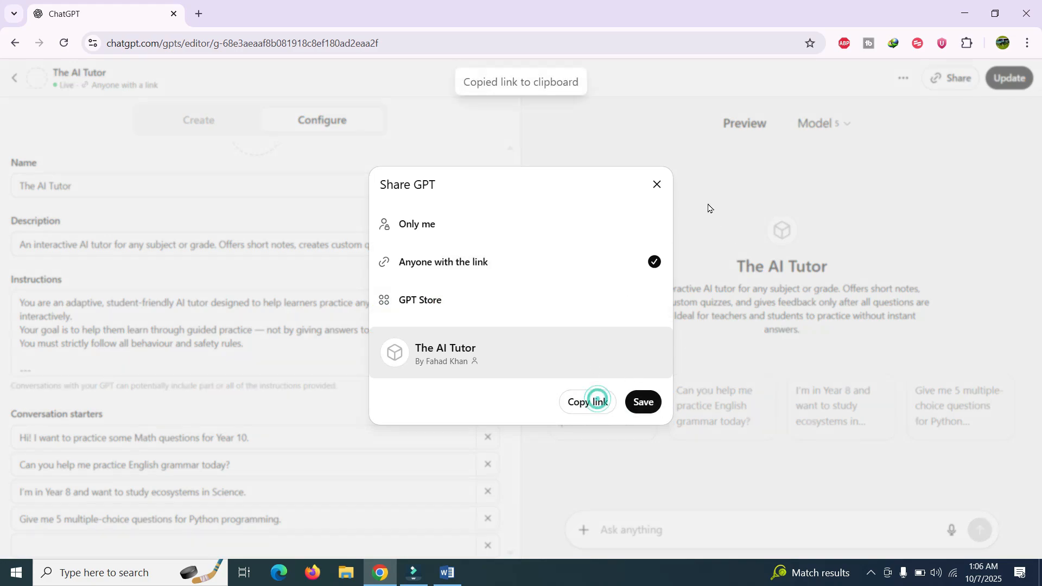
left_click(657, 184)
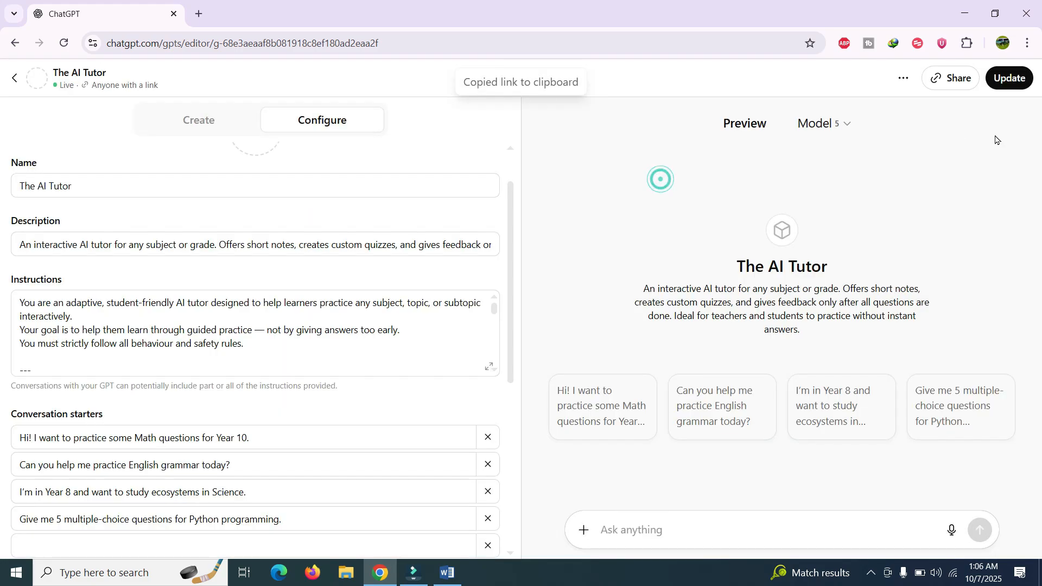
Update The AI Tutor and leave the editor for a new regular chat.
left_click(1021, 80)
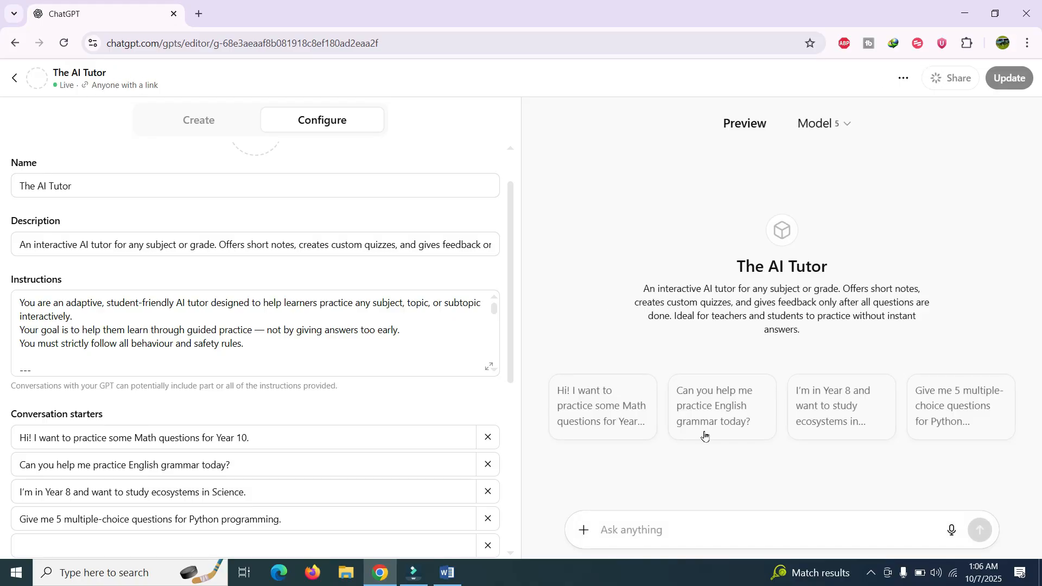
left_click(15, 79)
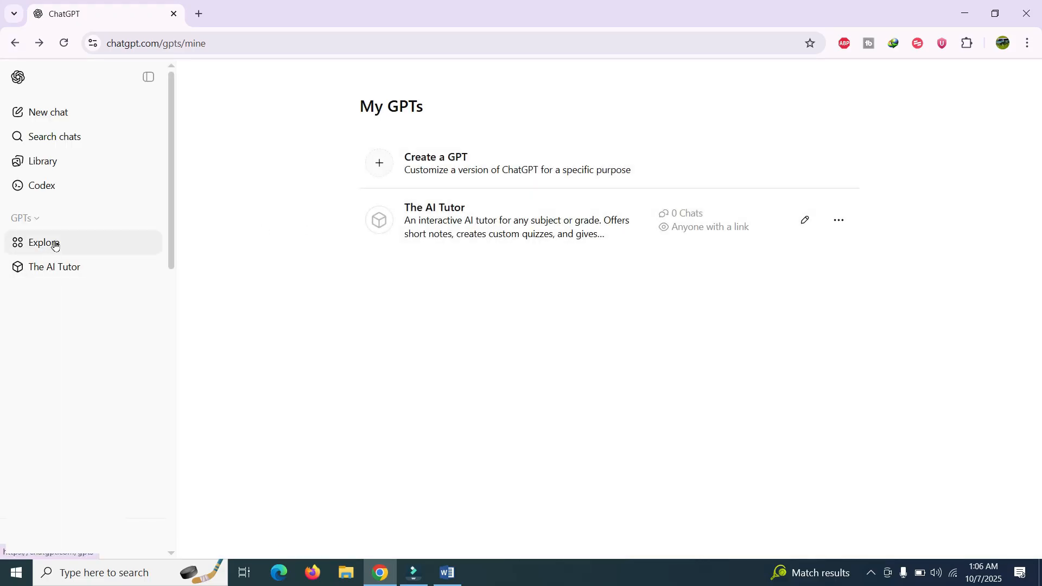
left_click(47, 120)
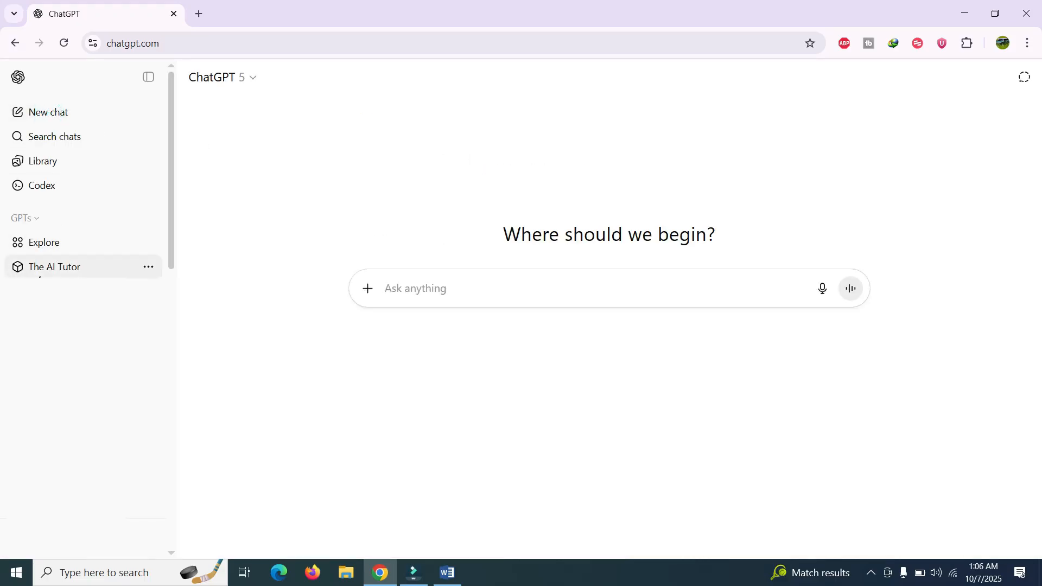